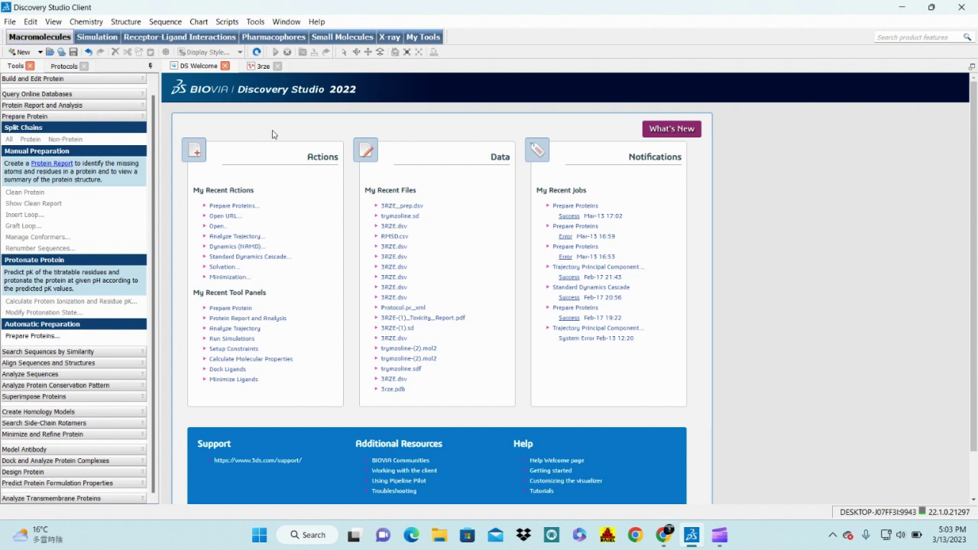
# - Load the protein structure with ID 3rze by URL from the Default PDB Structures site
pyautogui.click(9, 21)
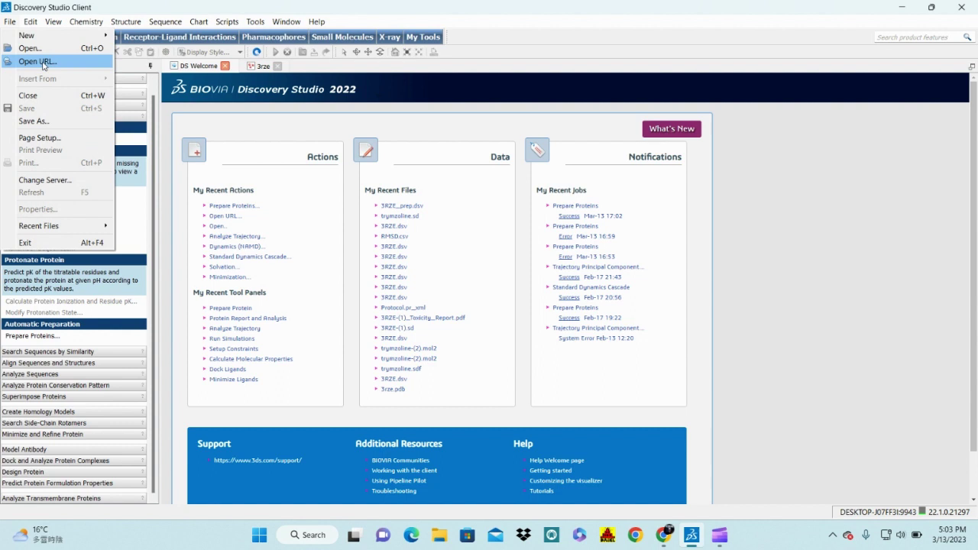
pyautogui.click(43, 62)
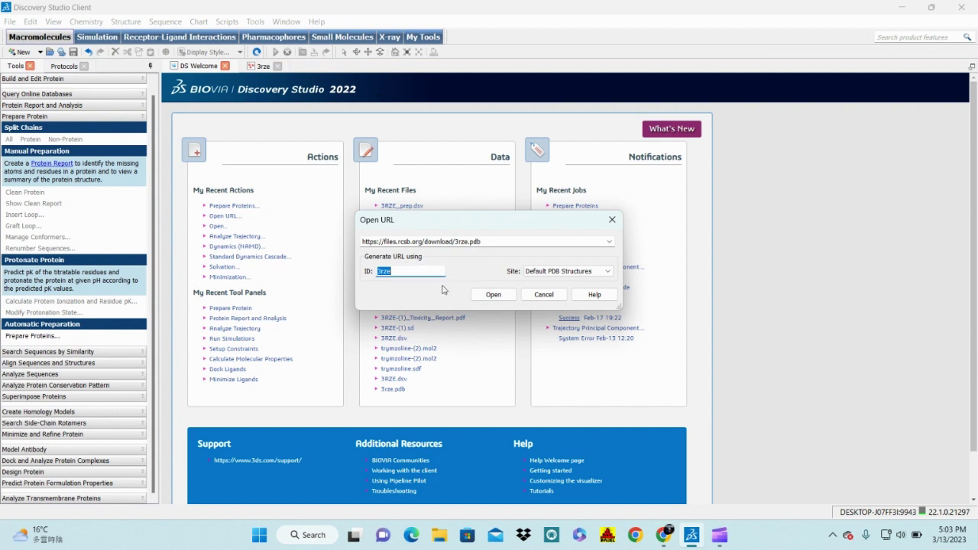
pyautogui.click(398, 275)
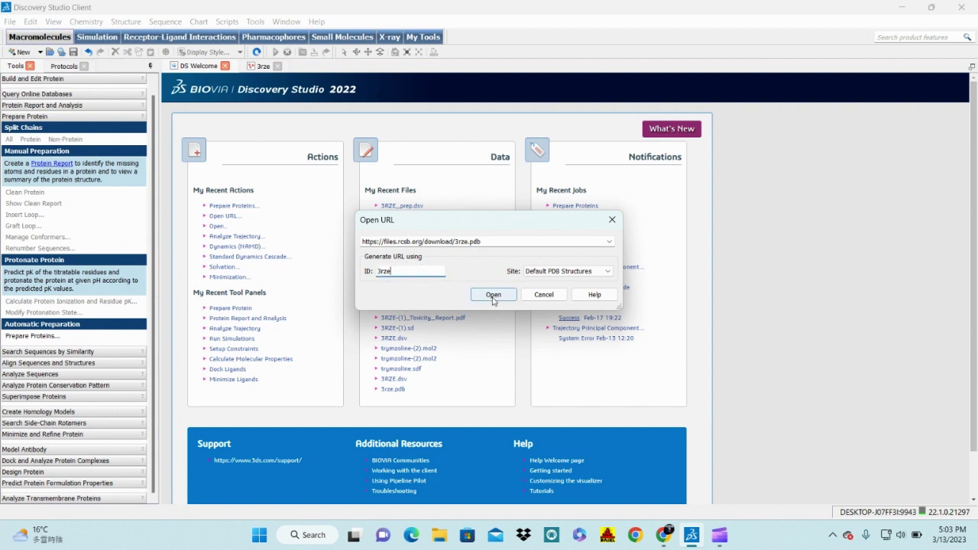
pyautogui.click(476, 297)
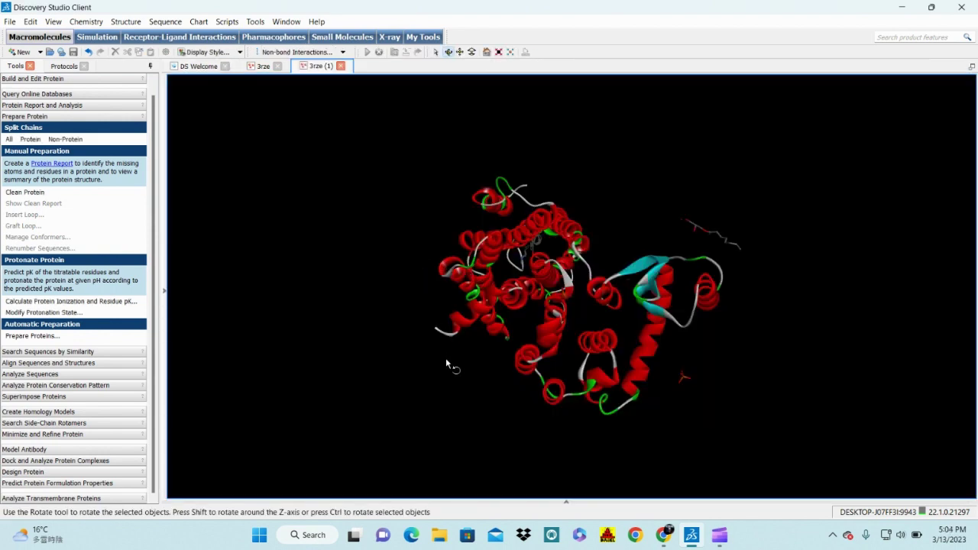
# - Show the structure hierarchy and delete the two extra A chains, Hetatm, Water and Ligand Groups from 3RZE, keeping the first A chain
pyautogui.moveTo(447, 362); pyautogui.dragTo(329, 280)
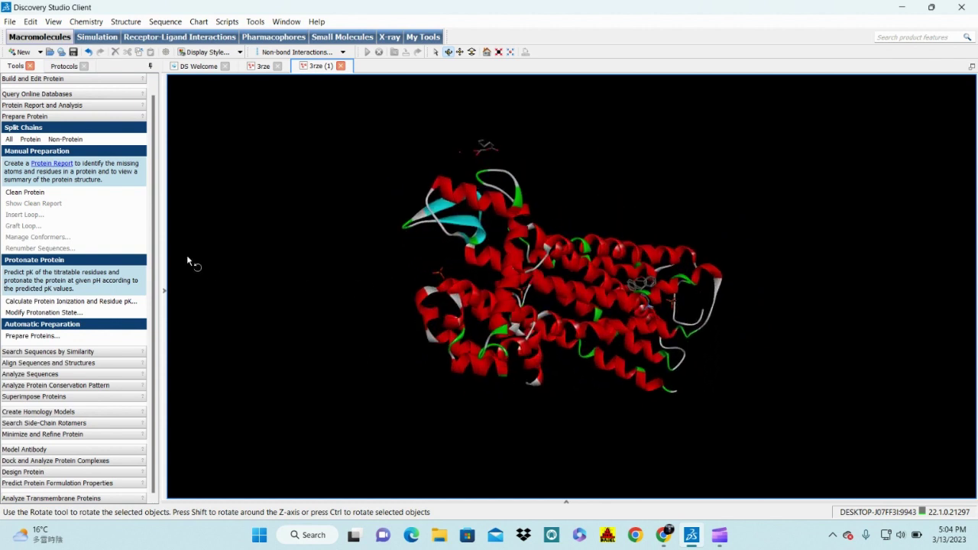
pyautogui.click(166, 293)
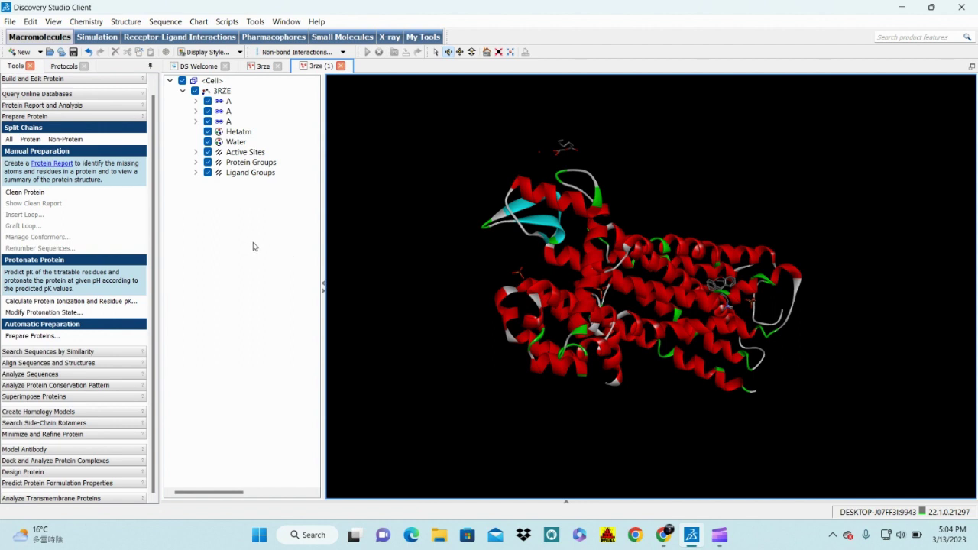
pyautogui.click(228, 122)
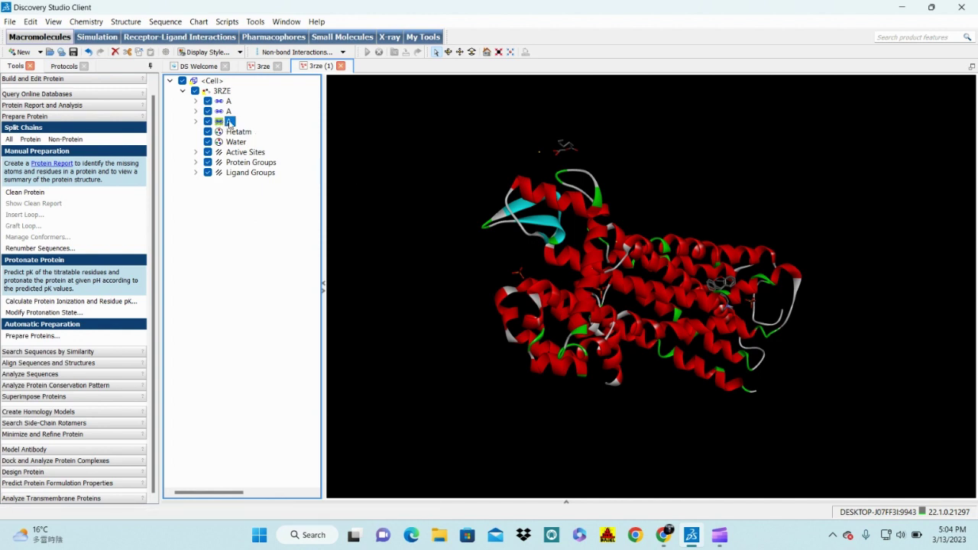
pyautogui.click(116, 53)
pyautogui.click(238, 126)
pyautogui.click(115, 53)
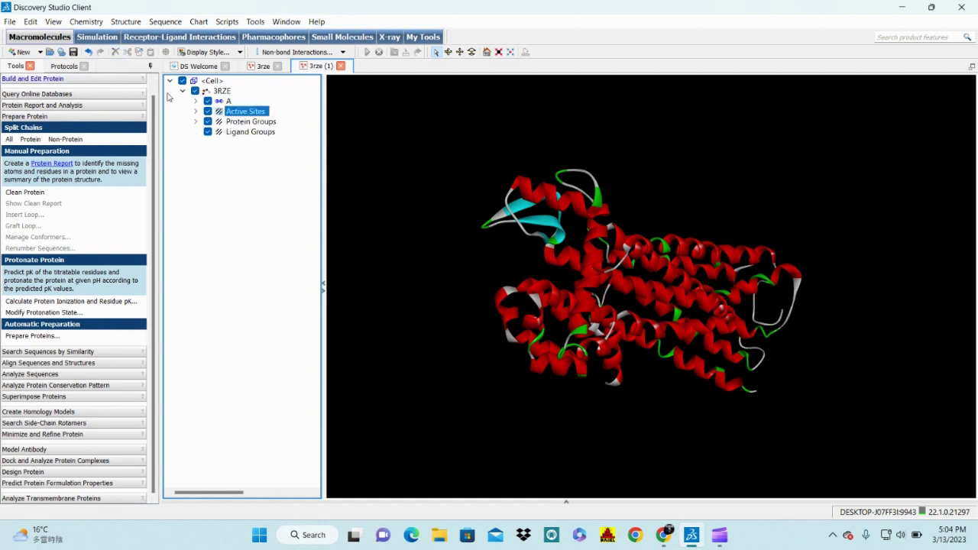
pyautogui.click(248, 133)
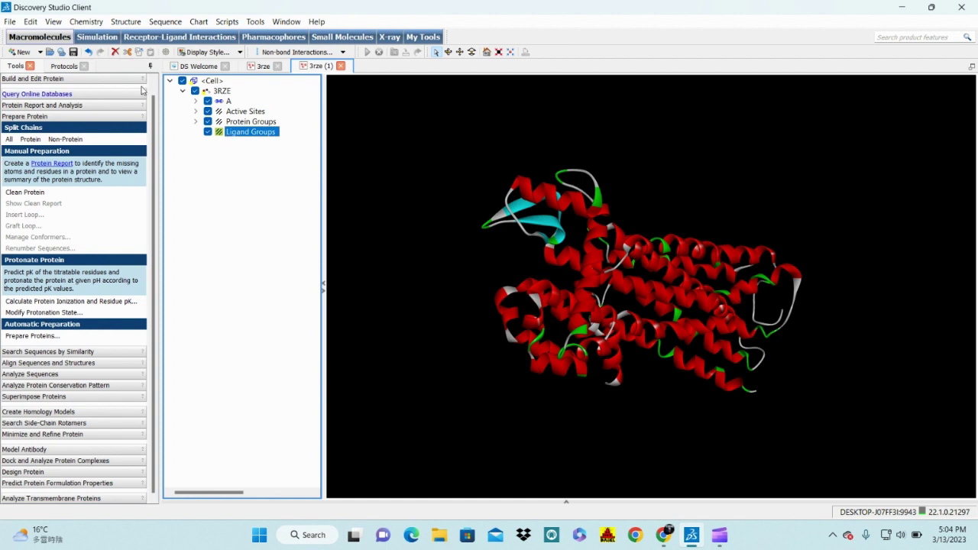
pyautogui.click(115, 52)
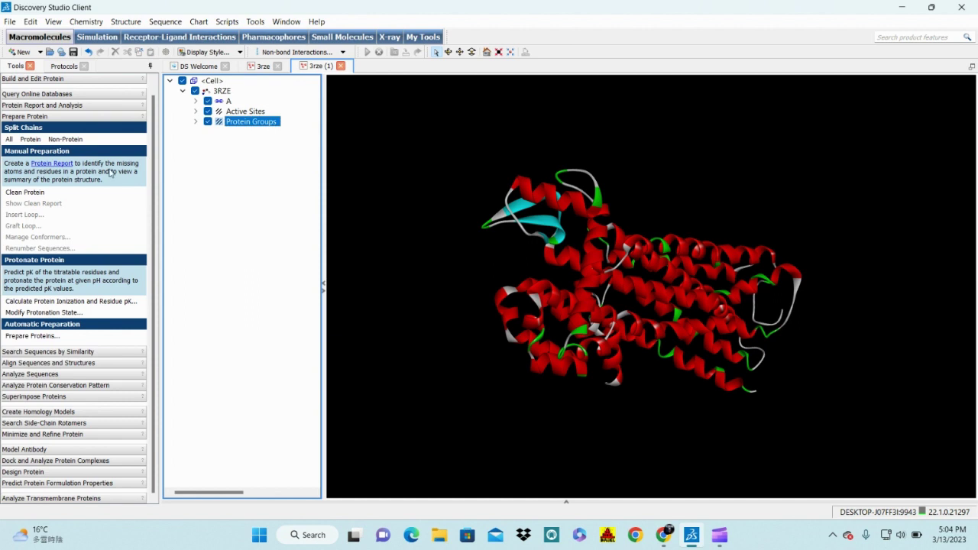
# - Generate a protein report for the cleaned 3RZE structure, examine the missing residues in the chain A sequence, and close the report
pyautogui.click(37, 117)
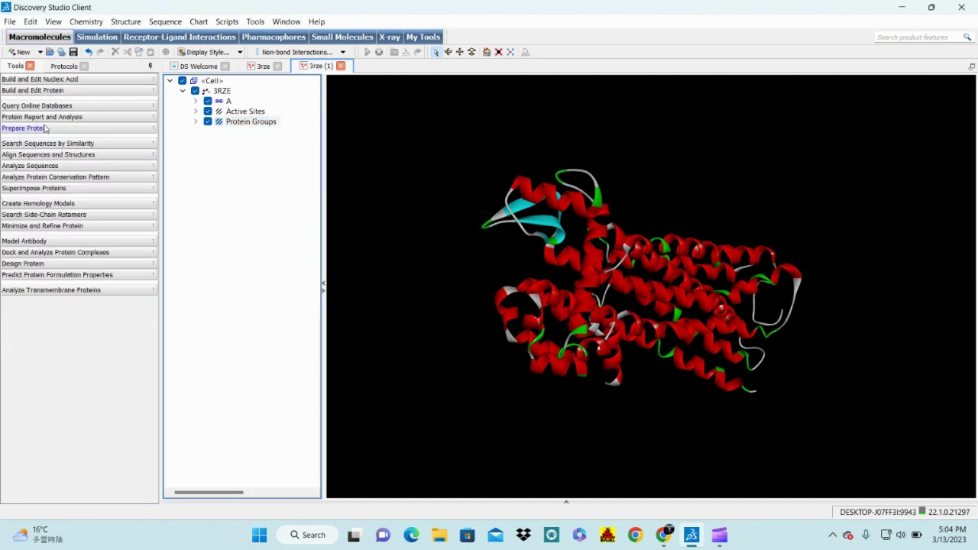
pyautogui.click(42, 117)
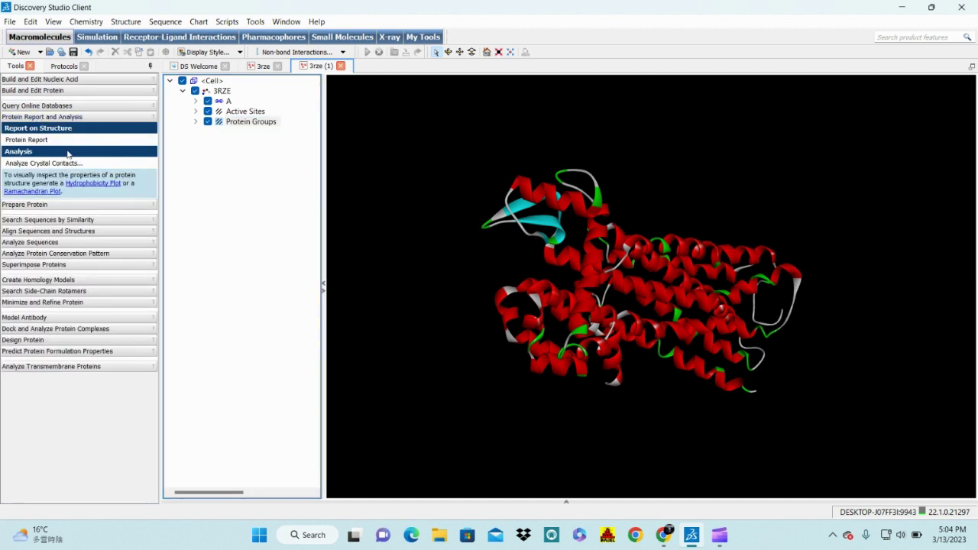
pyautogui.moveTo(544, 219); pyautogui.dragTo(524, 238, button='right')
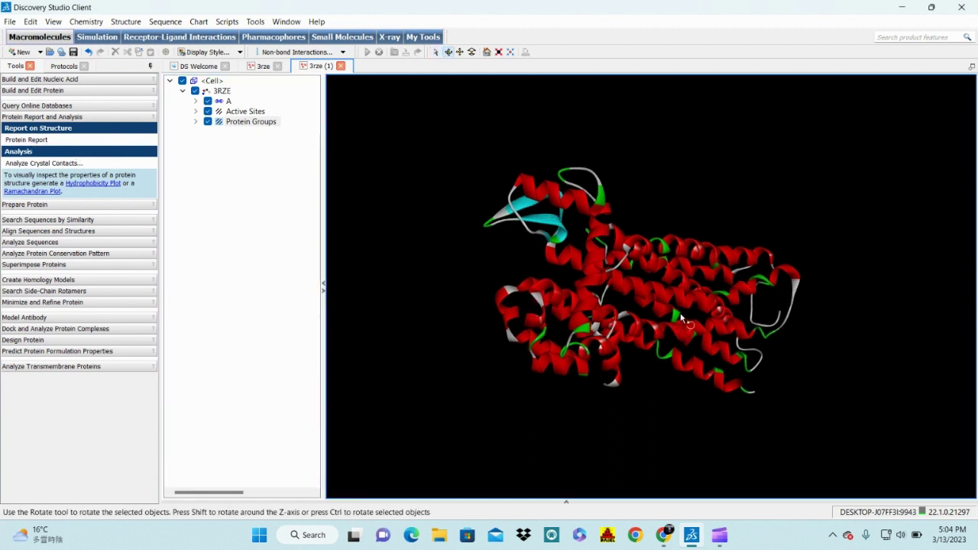
pyautogui.click(12, 141)
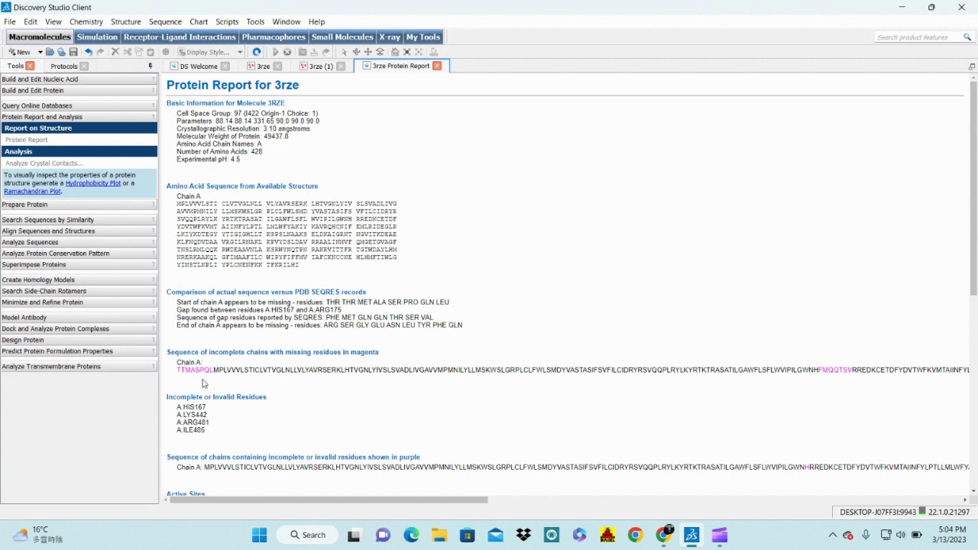
pyautogui.moveTo(356, 502); pyautogui.dragTo(466, 506)
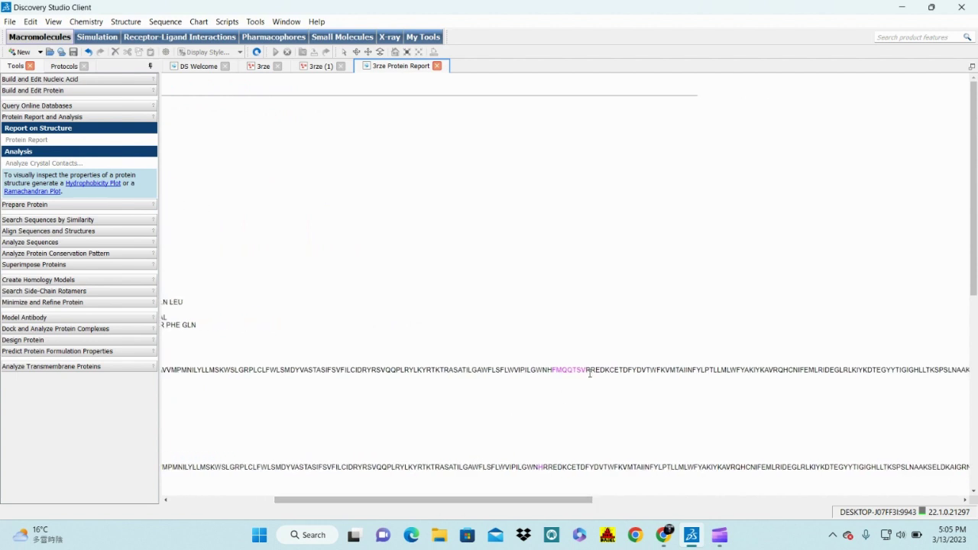
pyautogui.moveTo(586, 370); pyautogui.dragTo(551, 374)
pyautogui.click(557, 404)
pyautogui.click(437, 66)
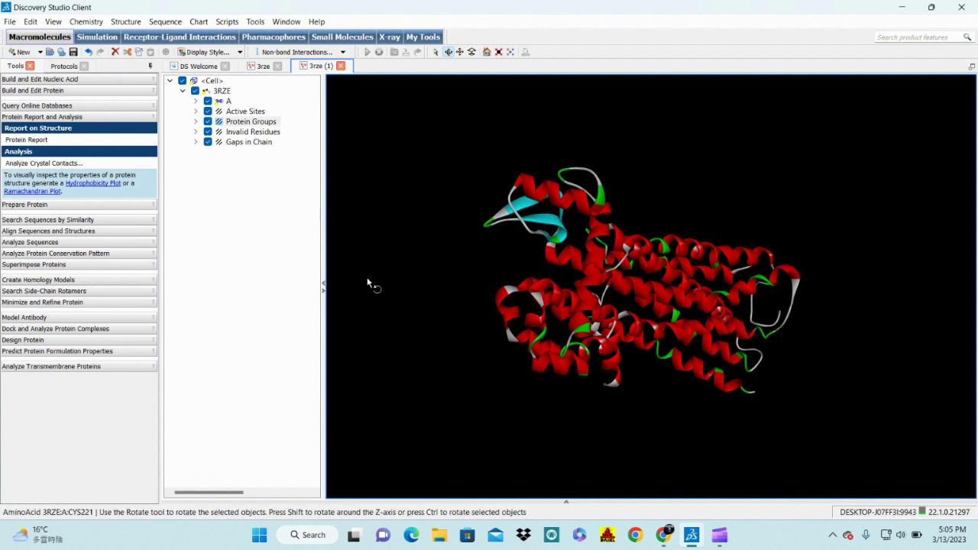
# - Run Prepare Proteins on the visible 3rze-(1) molecule with Parallel Processing set to True, and send the job to the background
pyautogui.click(43, 207)
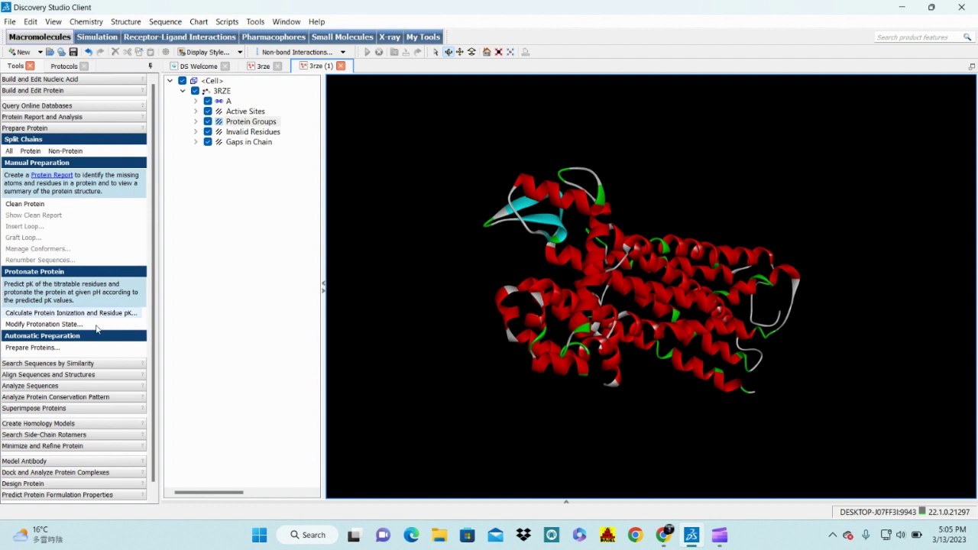
pyautogui.click(51, 350)
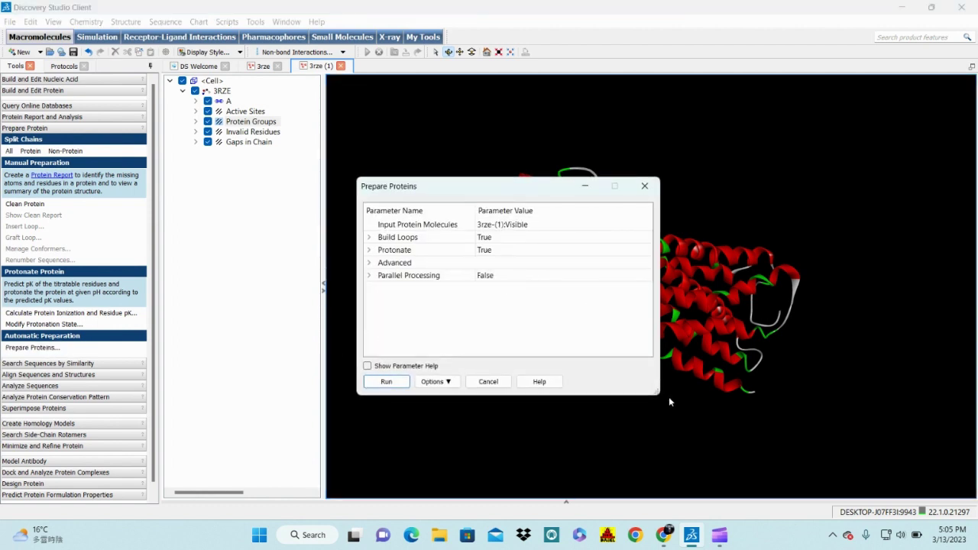
pyautogui.moveTo(659, 396); pyautogui.dragTo(707, 451)
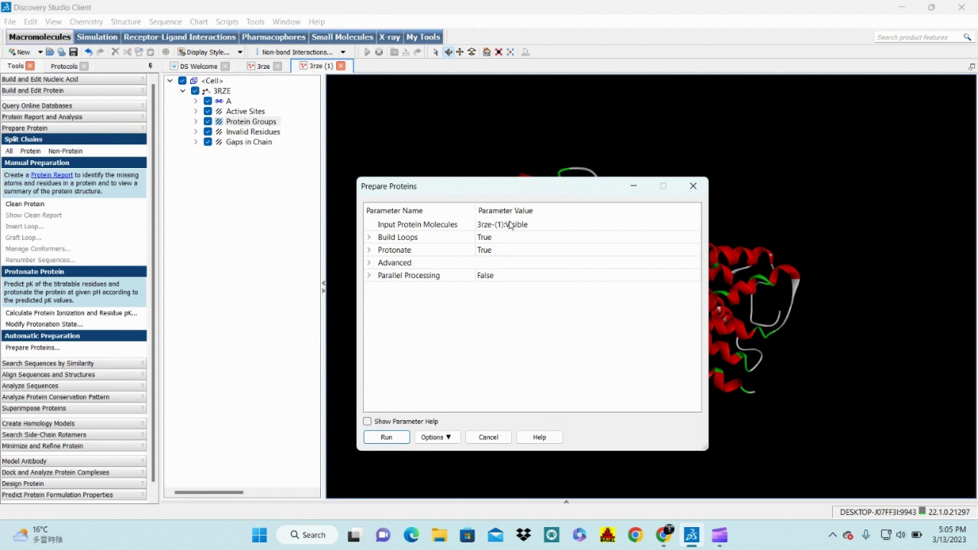
pyautogui.click(370, 276)
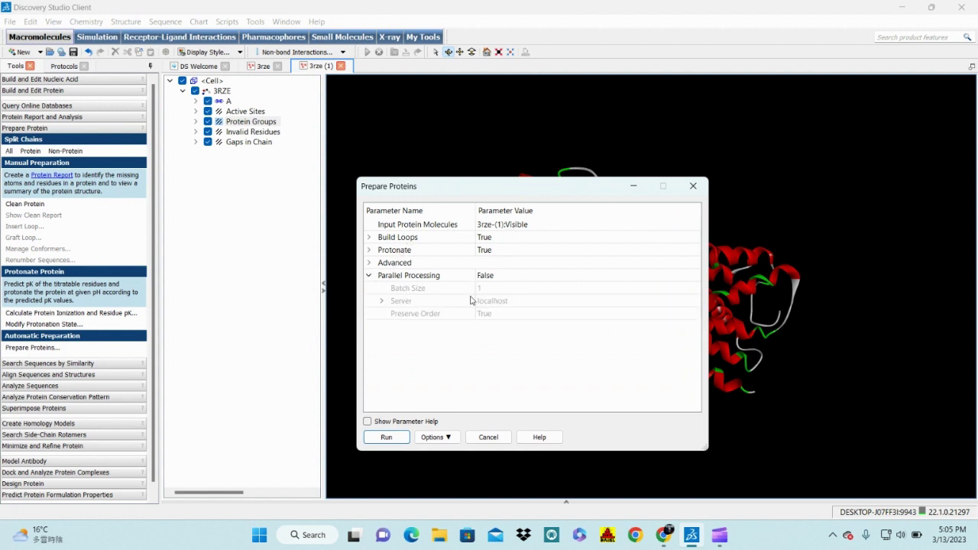
pyautogui.click(487, 281)
pyautogui.click(485, 288)
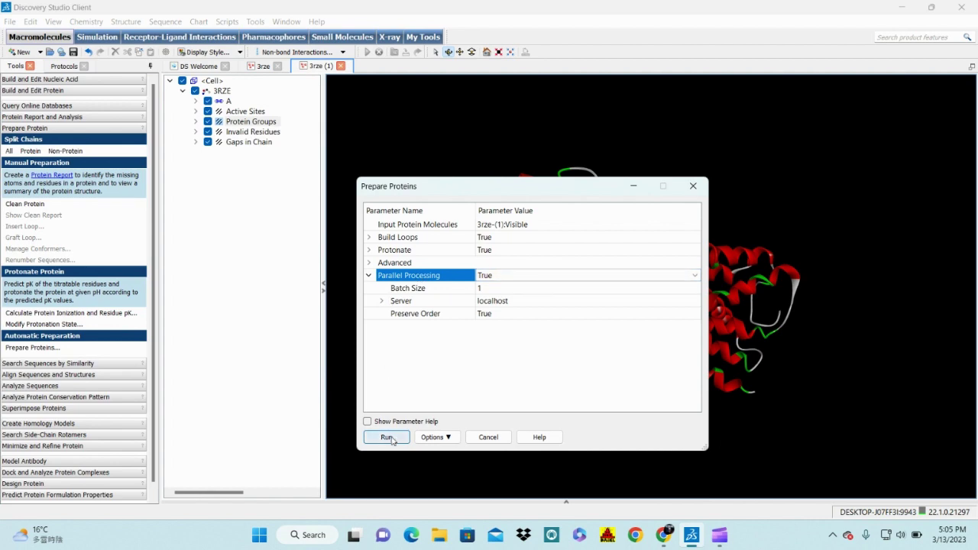
pyautogui.click(387, 438)
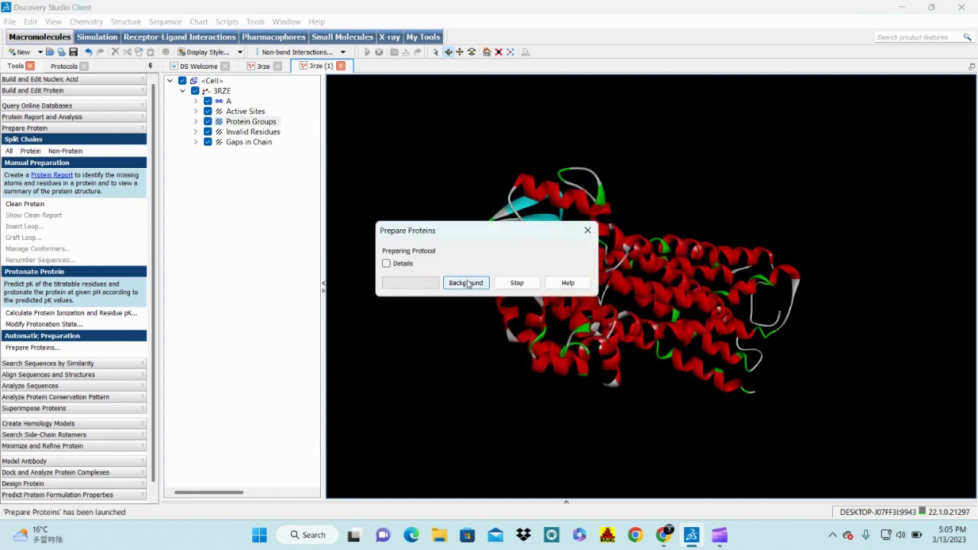
pyautogui.click(467, 283)
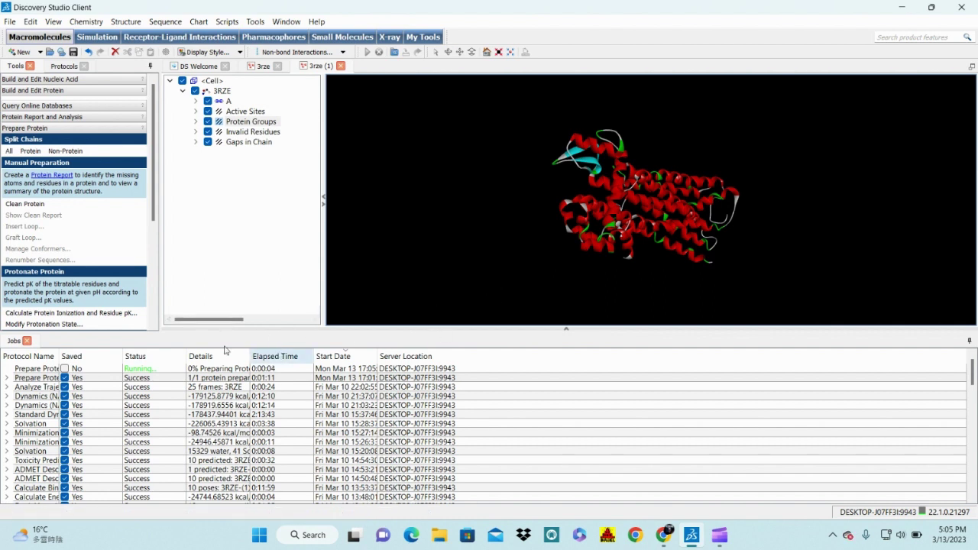
# - Open the report of the earlier successful Prepare Proteins job and load its prepared 3RZE protein for viewing
pyautogui.doubleClick(140, 382)
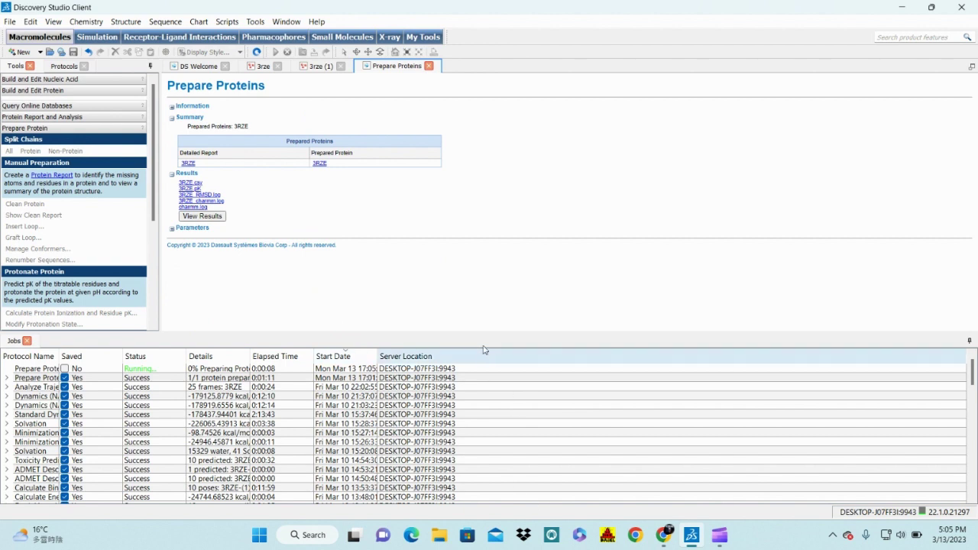
pyautogui.moveTo(496, 333); pyautogui.dragTo(507, 457)
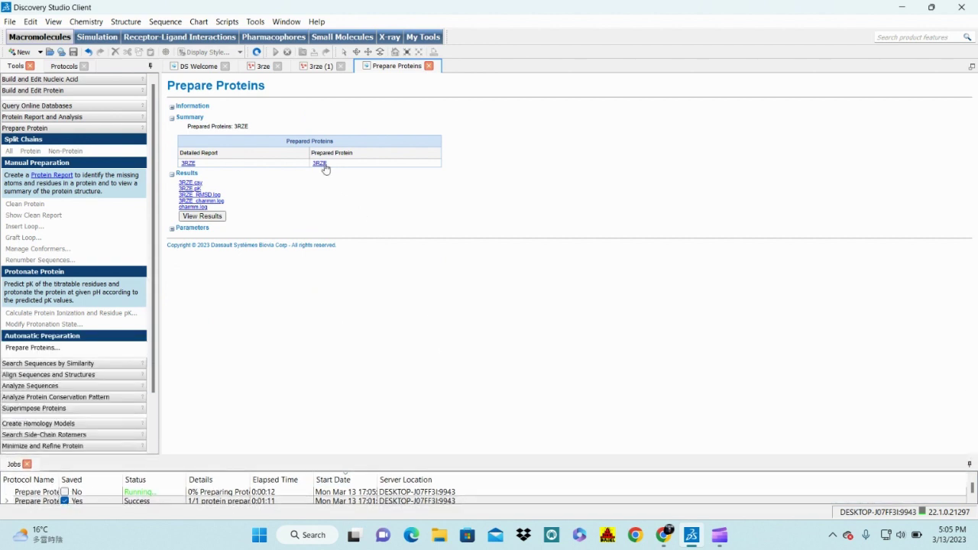
pyautogui.click(203, 216)
pyautogui.moveTo(595, 137); pyautogui.dragTo(596, 407)
pyautogui.moveTo(539, 249); pyautogui.dragTo(608, 274)
# - Change the display style of the prepared protein from atom lines to a ribbon with the atoms hidden
pyautogui.click(223, 54)
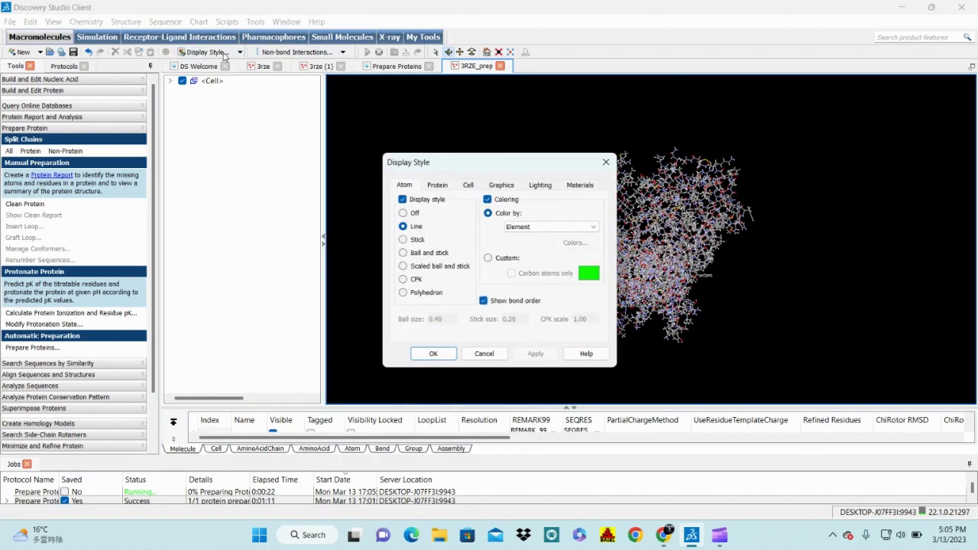
pyautogui.click(606, 162)
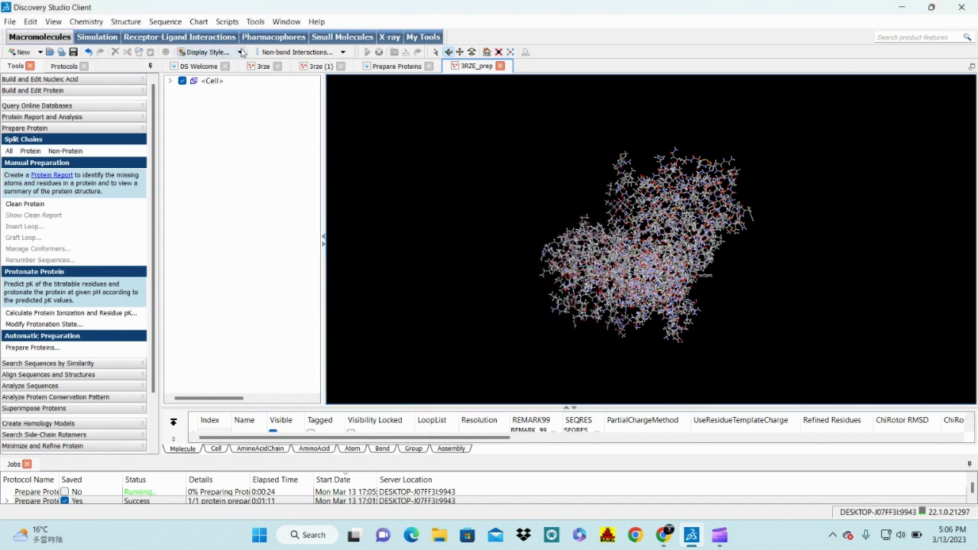
pyautogui.click(241, 52)
pyautogui.click(283, 99)
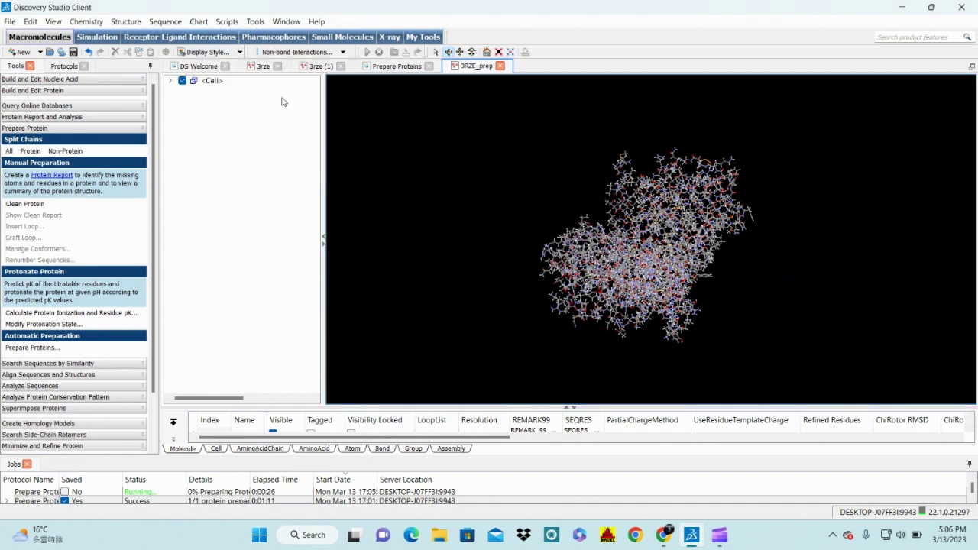
pyautogui.moveTo(447, 256); pyautogui.dragTo(428, 276)
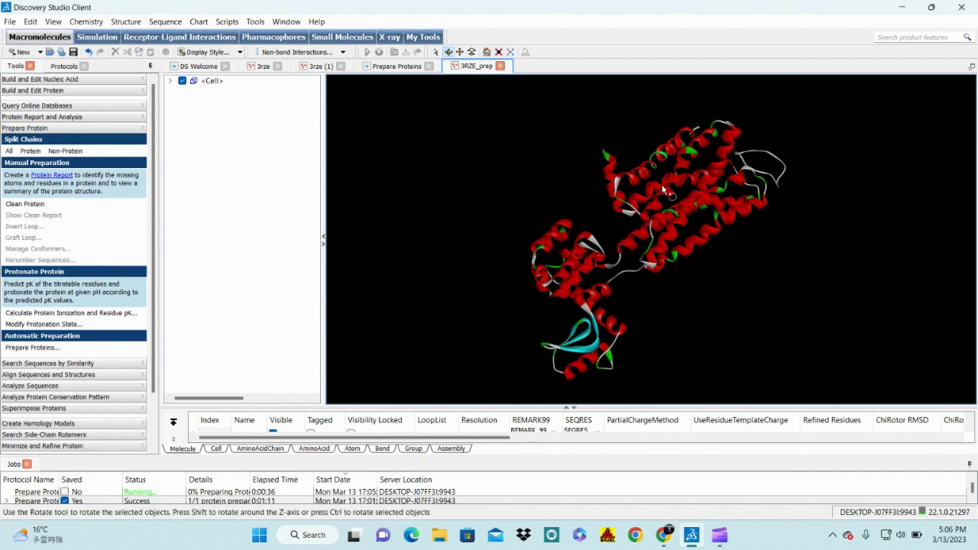
# - Generate a protein report for 3RZE_prep, examine the chain A sequence for remaining missing residues, and close the report
pyautogui.click(23, 128)
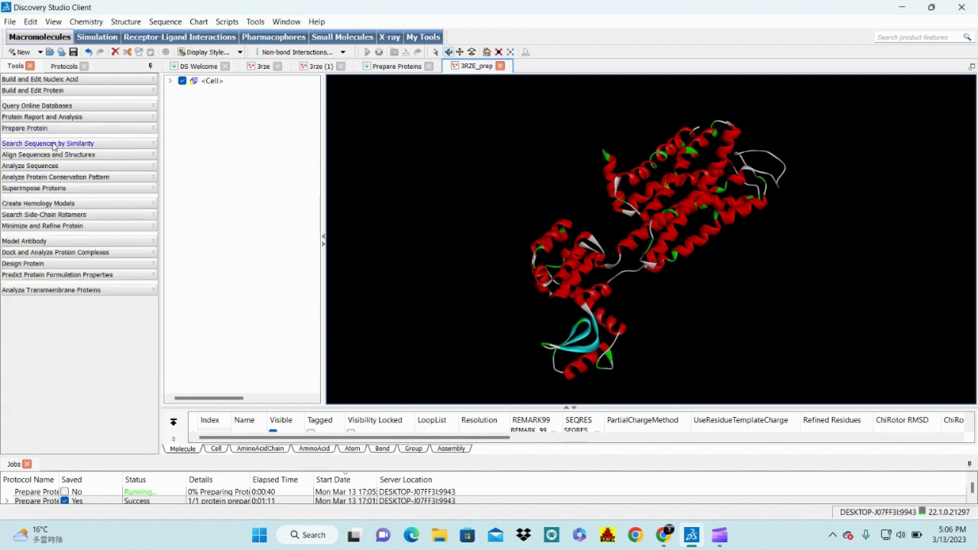
pyautogui.click(30, 117)
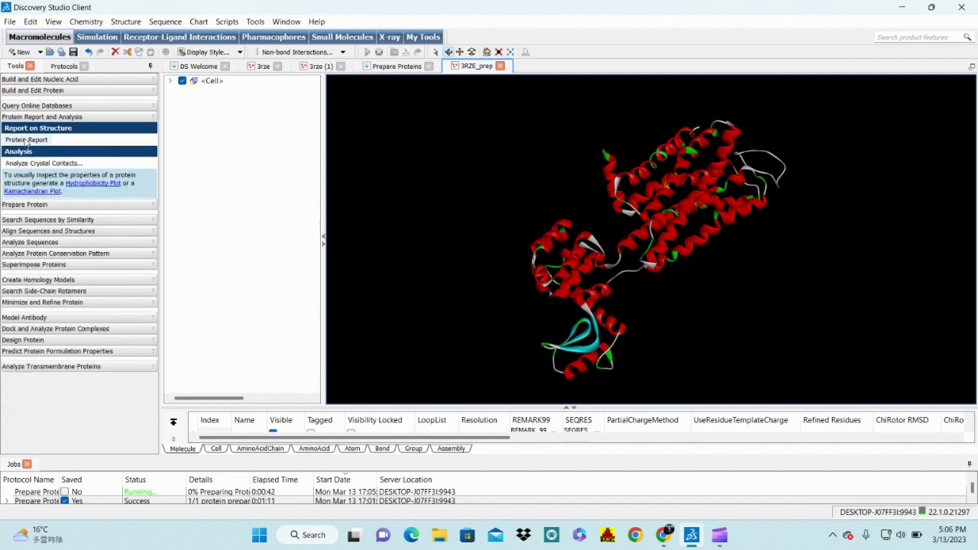
pyautogui.click(27, 140)
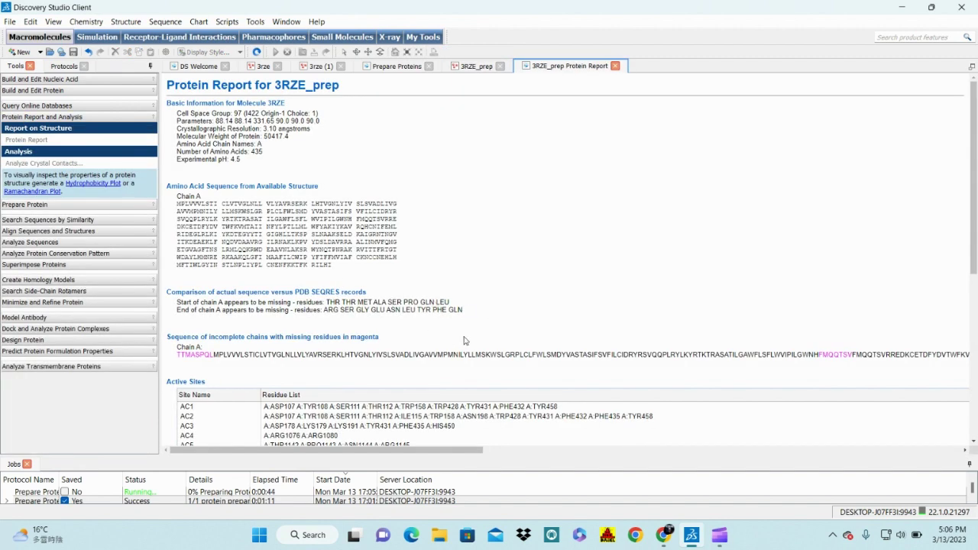
pyautogui.moveTo(312, 449); pyautogui.dragTo(410, 449)
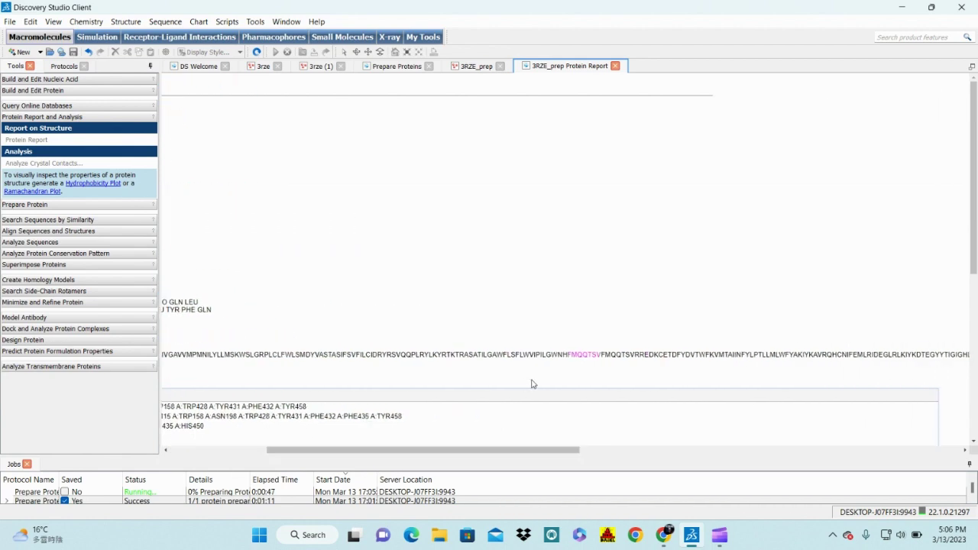
pyautogui.click(615, 66)
# - Generate the 3RZE_prep protein report again to recheck the missing residues in chain A
pyautogui.moveTo(621, 233); pyautogui.dragTo(688, 229)
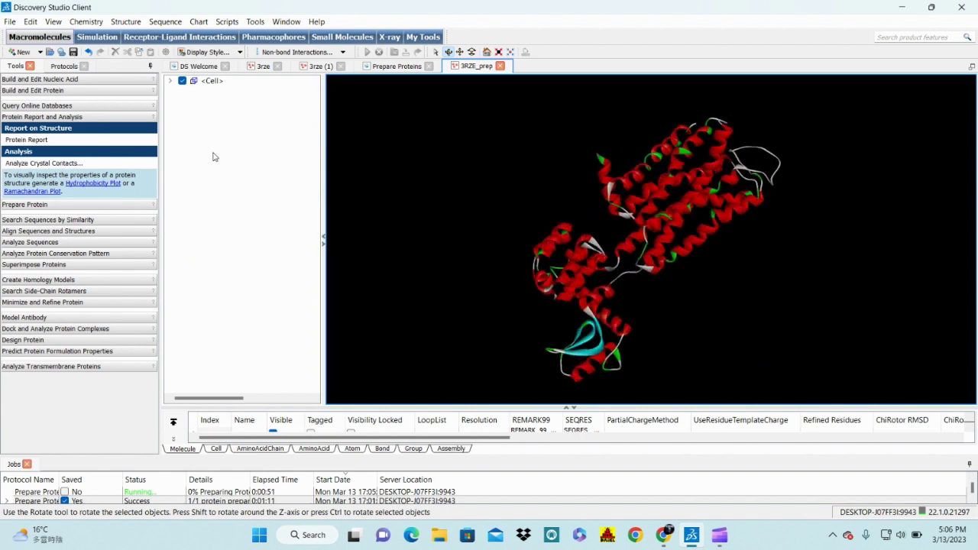
pyautogui.click(39, 141)
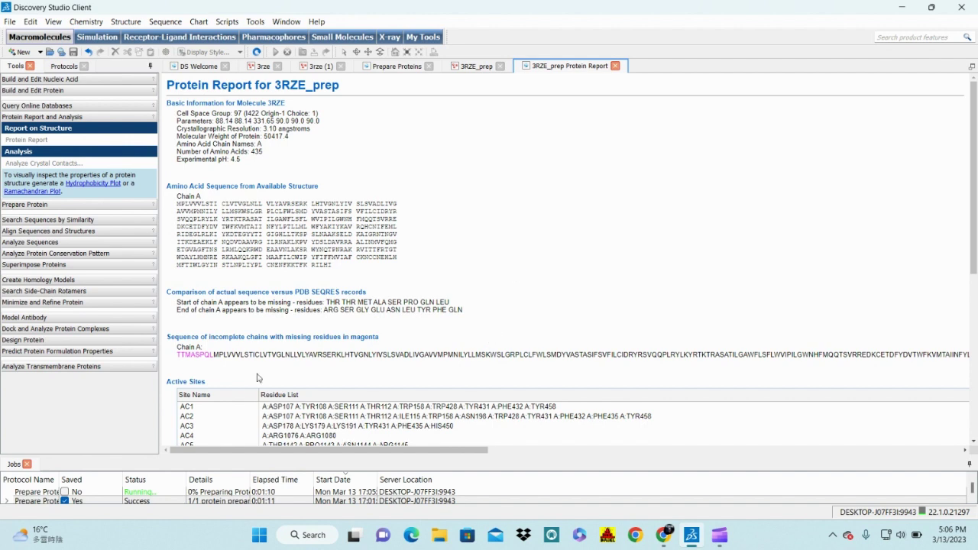
# - Examine the full chain A sequence in the 3RZE_prep protein report for missing residues and close the report
pyautogui.moveTo(181, 353); pyautogui.dragTo(691, 409)
pyautogui.moveTo(547, 450); pyautogui.dragTo(789, 451)
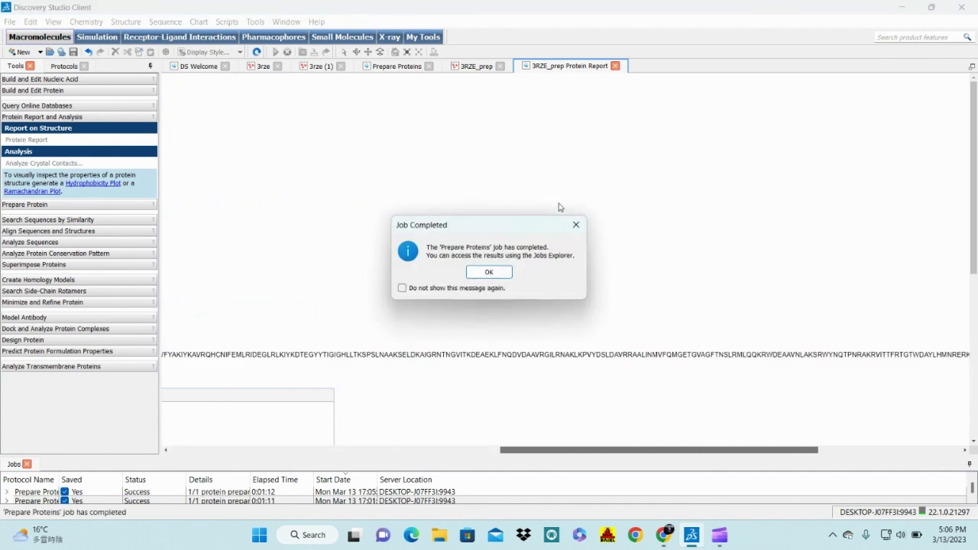
pyautogui.press('Return')
pyautogui.hscroll(-5, 626, 448)
pyautogui.moveTo(405, 450); pyautogui.dragTo(181, 450)
pyautogui.moveTo(444, 449); pyautogui.dragTo(611, 450)
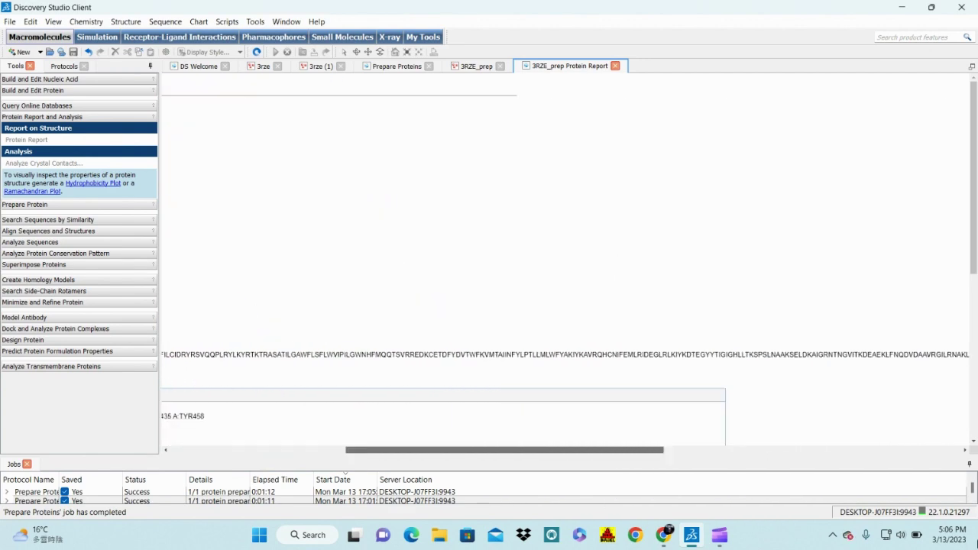
pyautogui.moveTo(688, 451); pyautogui.dragTo(974, 446)
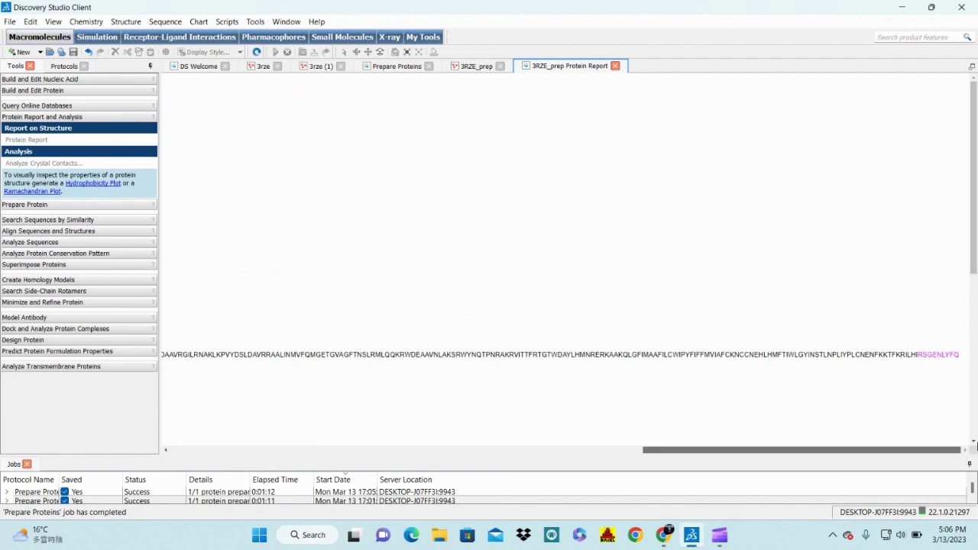
pyautogui.hotkey('ctrl', 'a')
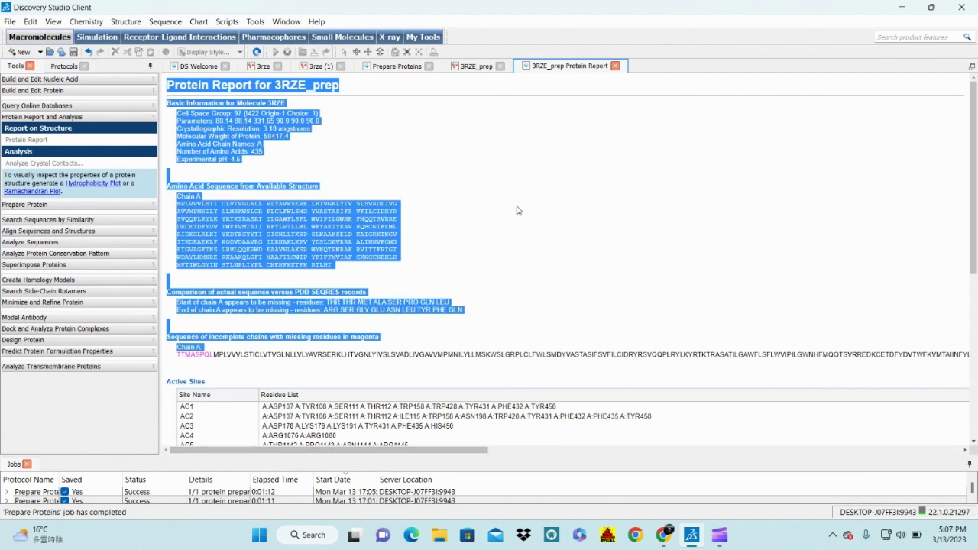
pyautogui.click(616, 66)
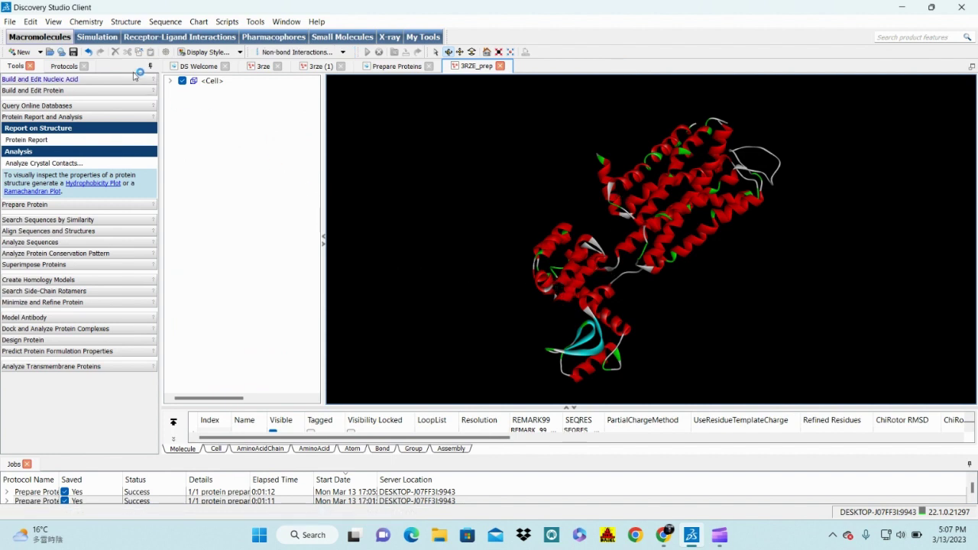
# - Open the Minimization simulation protocol for the prepared protein, with 3RZE_prep:3RZE as the input typed molecule
pyautogui.click(96, 36)
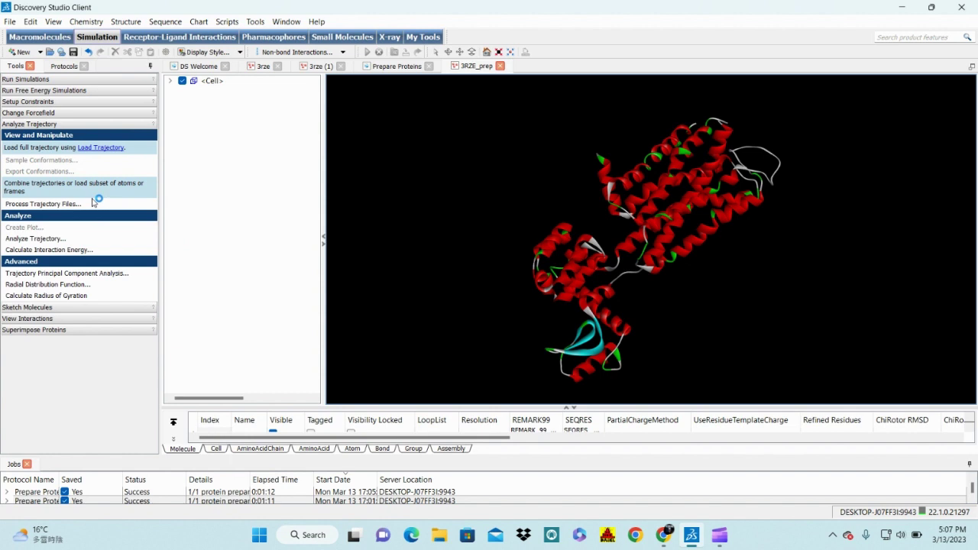
pyautogui.click(29, 80)
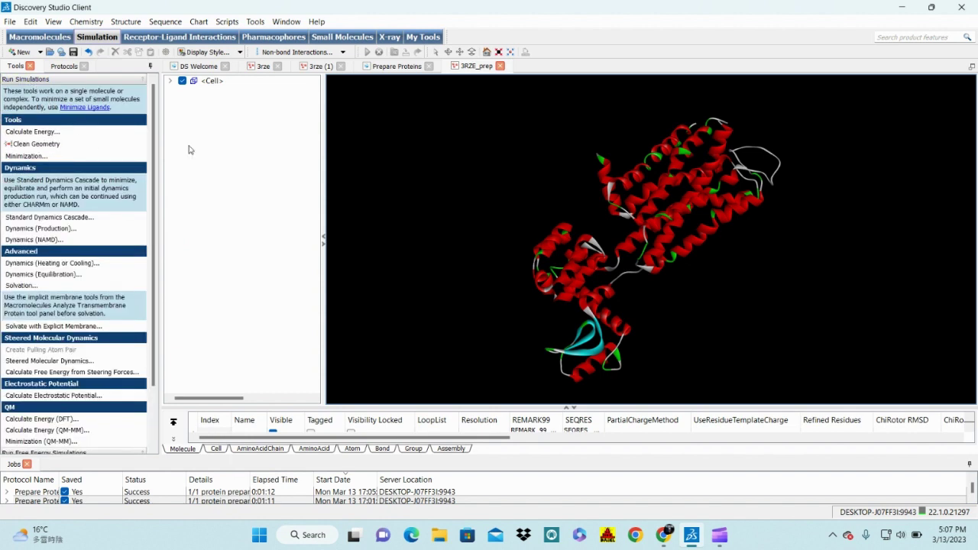
pyautogui.click(589, 241)
pyautogui.click(30, 156)
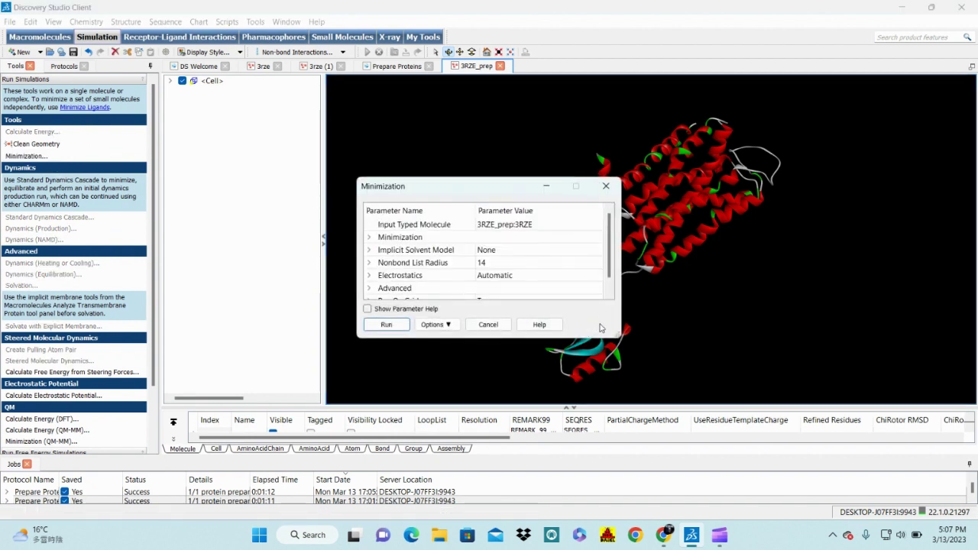
pyautogui.moveTo(619, 336); pyautogui.dragTo(686, 423)
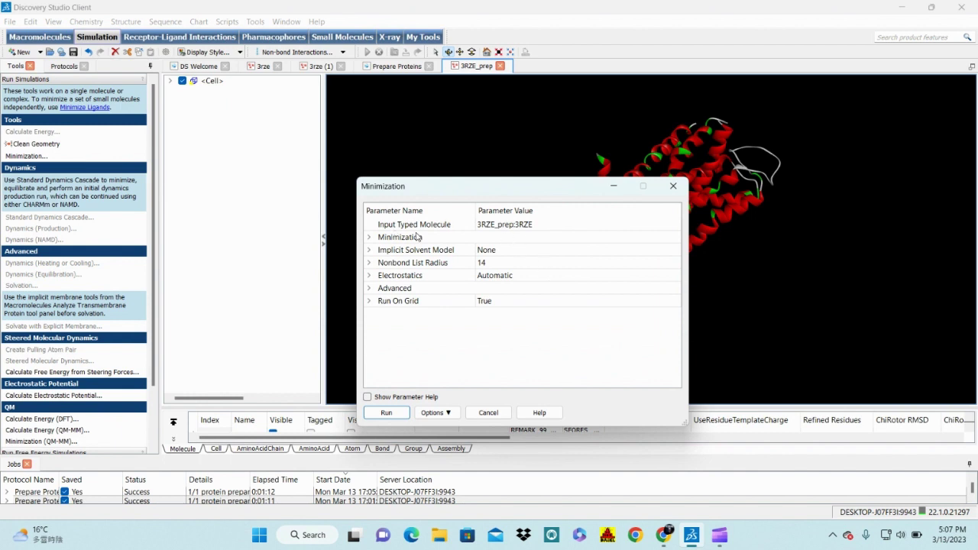
pyautogui.click(548, 227)
pyautogui.click(548, 227)
pyautogui.click(547, 227)
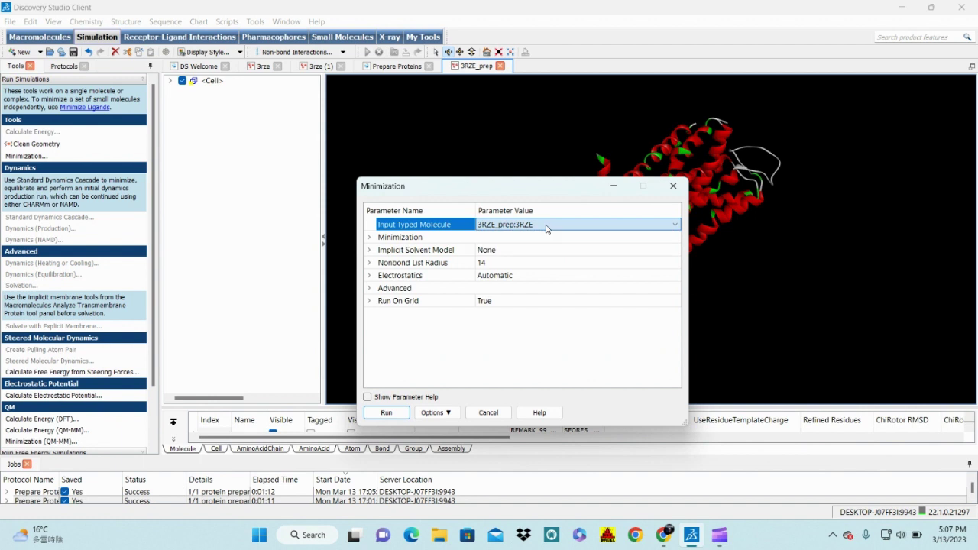
# - Set the minimization algorithm to Steepest Descent
pyautogui.click(369, 238)
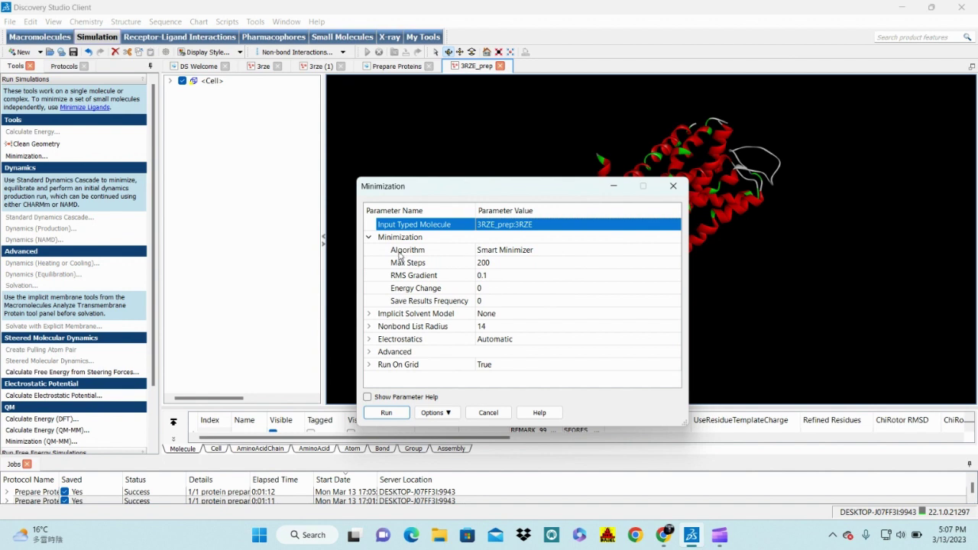
pyautogui.click(525, 252)
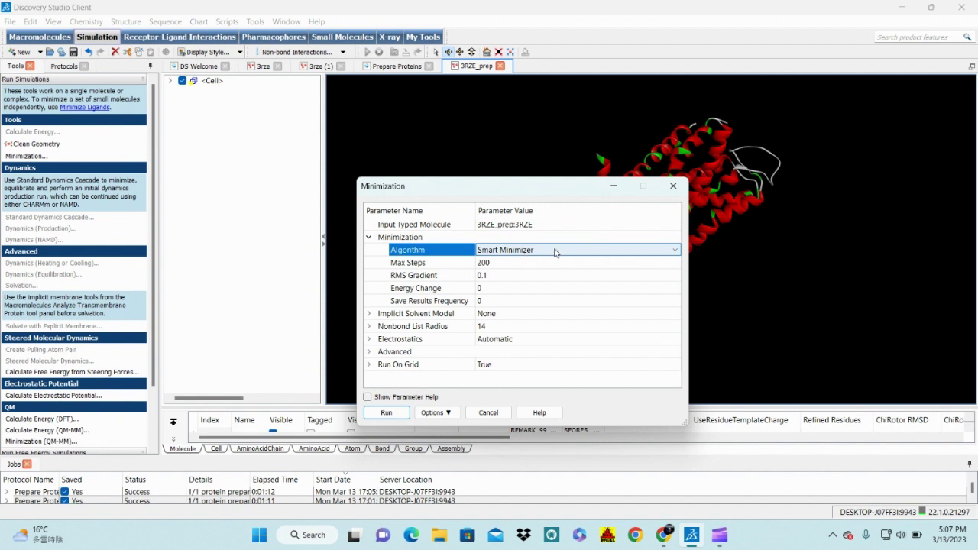
pyautogui.click(556, 251)
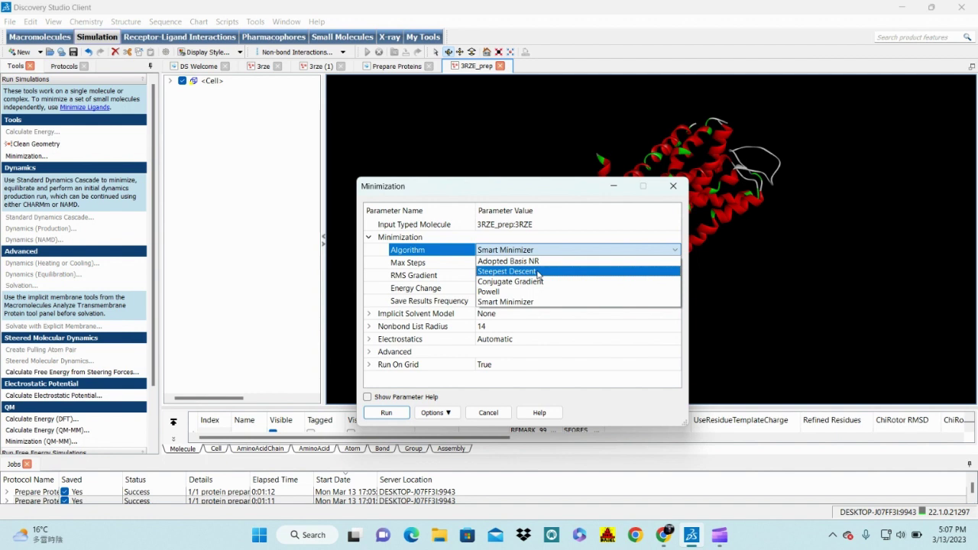
pyautogui.click(538, 272)
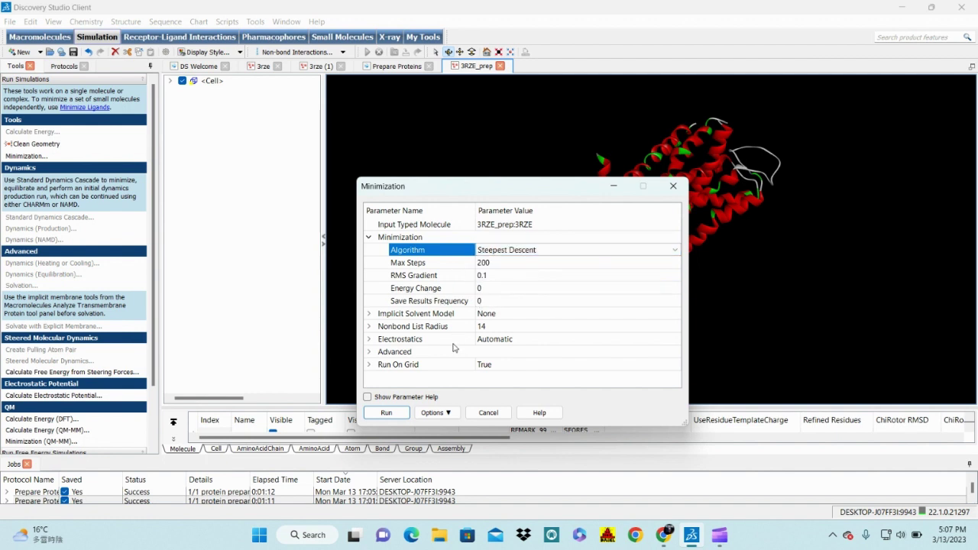
# - Review the advanced minimization parameters and run the job on only the selected atoms of the prepared protein
pyautogui.click(369, 352)
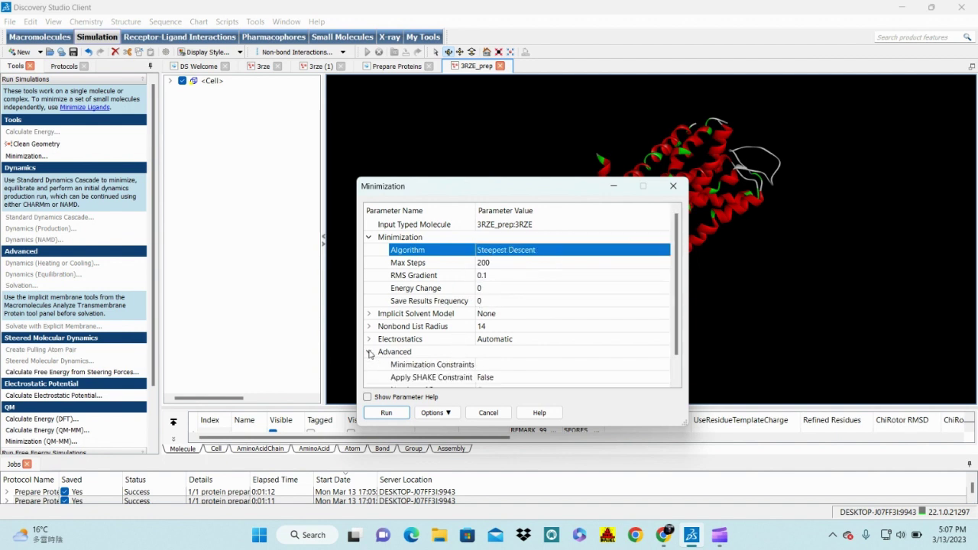
pyautogui.scroll(-1, 449, 356)
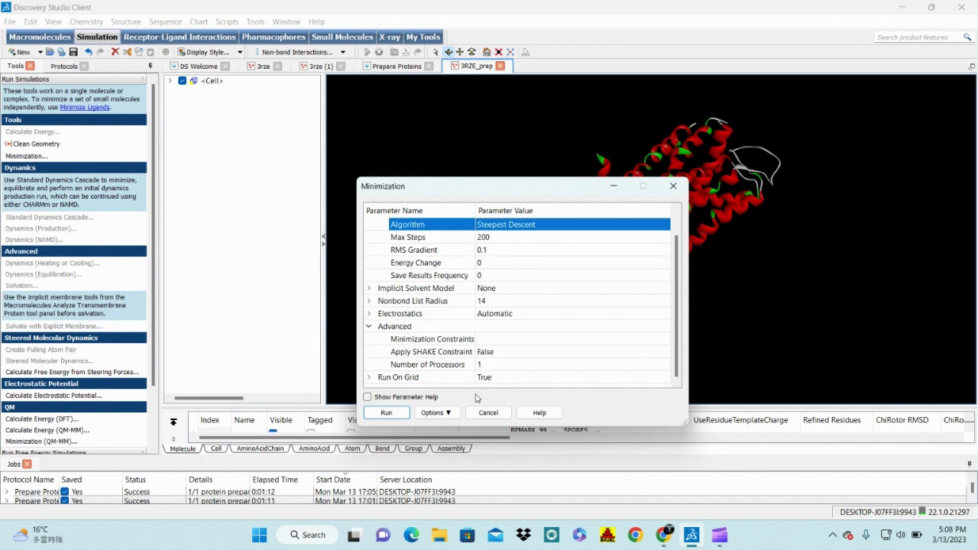
pyautogui.click(386, 413)
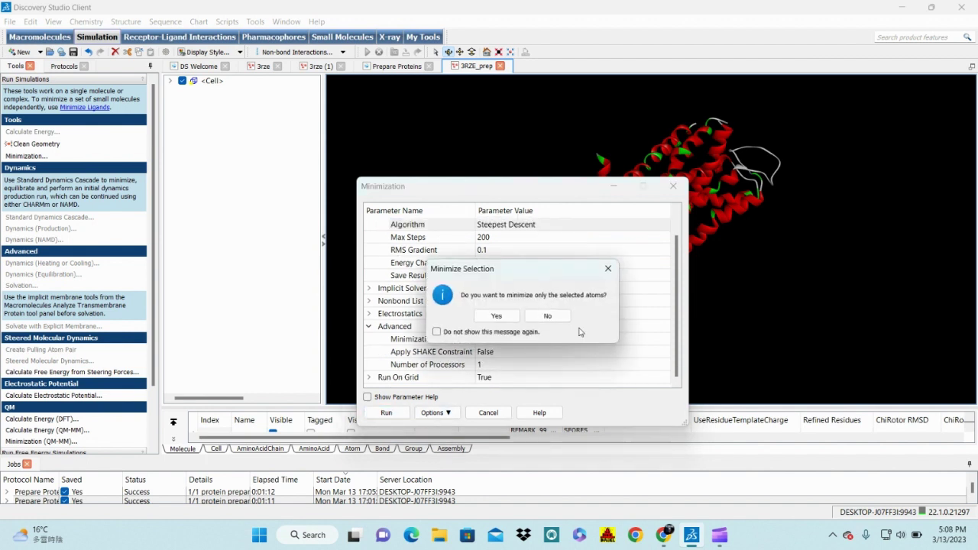
pyautogui.click(497, 315)
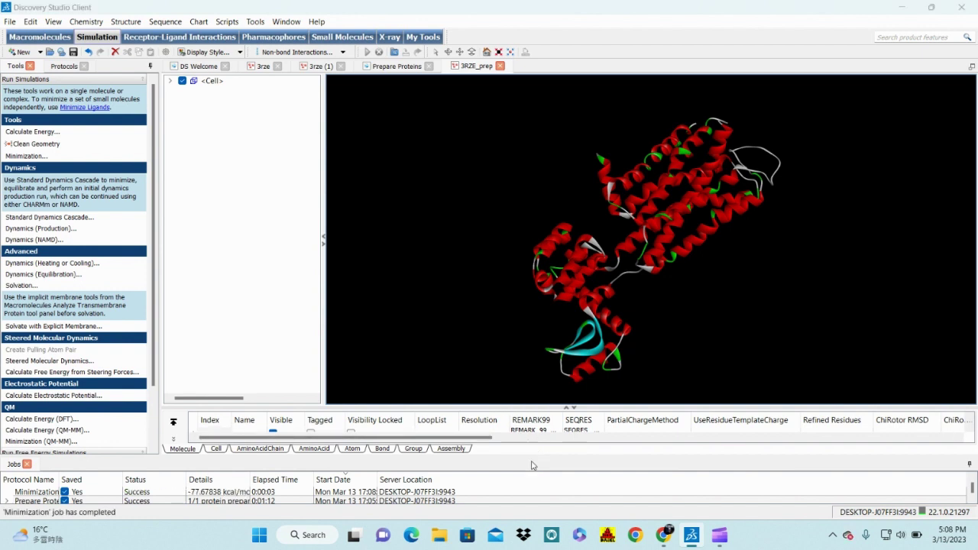
pyautogui.click(490, 273)
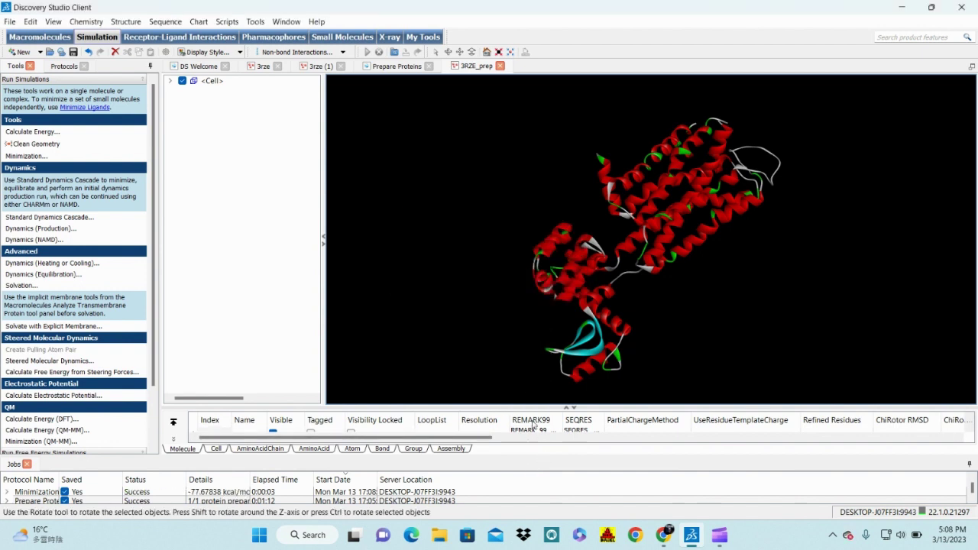
# - Open the newest Minimization job's report, load its minimized 3RZE protein, and enlarge and rotate the structure view
pyautogui.moveTo(543, 454); pyautogui.dragTo(290, 321)
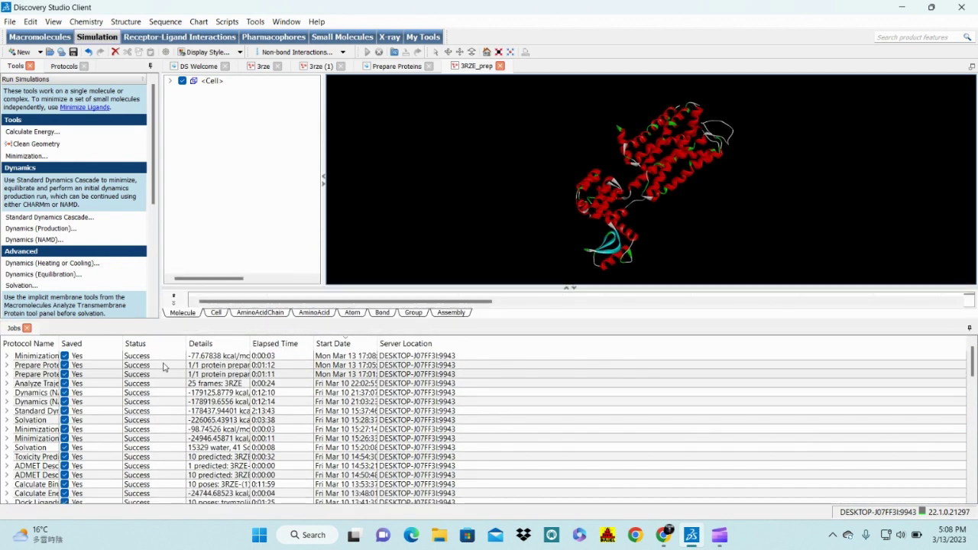
pyautogui.doubleClick(192, 357)
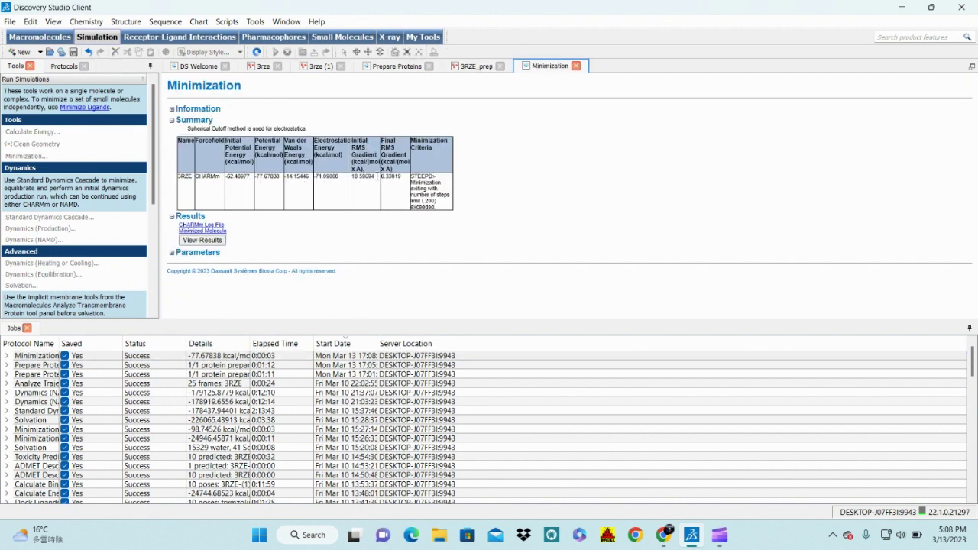
pyautogui.click(214, 242)
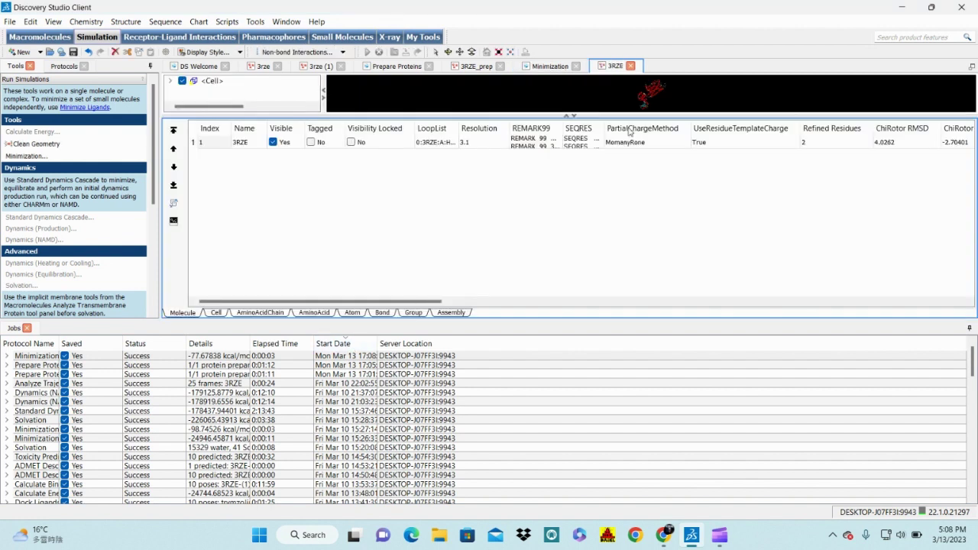
pyautogui.moveTo(626, 114); pyautogui.dragTo(629, 266)
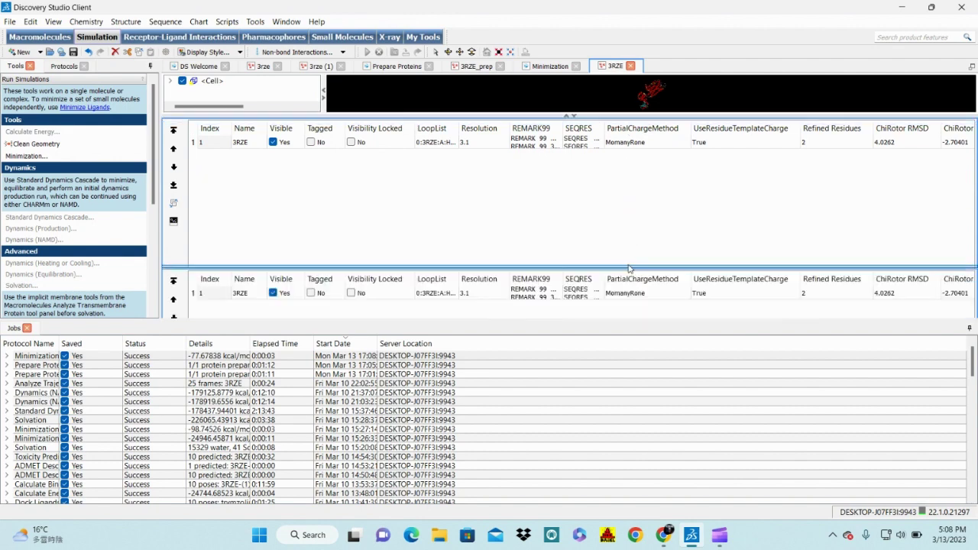
pyautogui.moveTo(533, 318); pyautogui.dragTo(570, 501)
pyautogui.moveTo(602, 305); pyautogui.dragTo(558, 275)
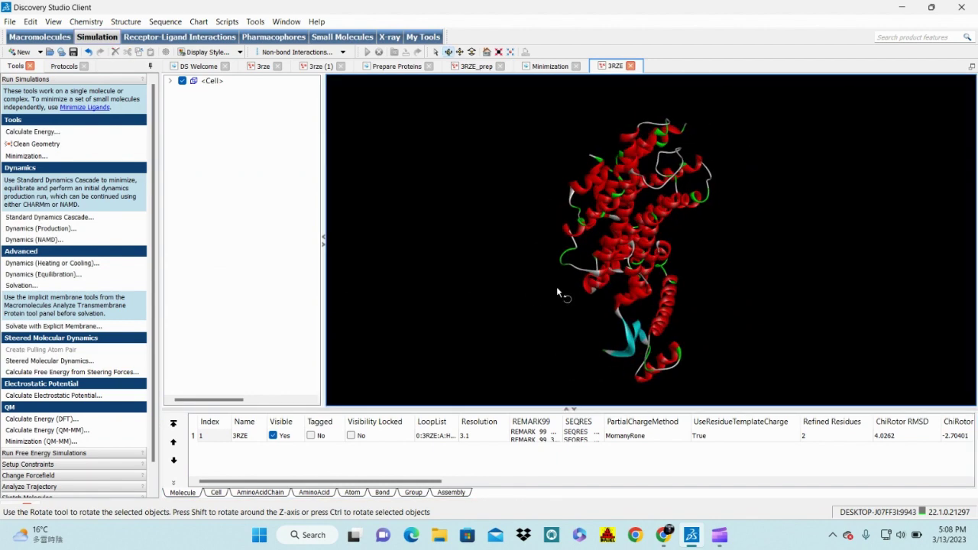
# - Run a Minimization on 3RZE:3RZE as a background job with the Conjugate Gradient algorithm
pyautogui.click(27, 156)
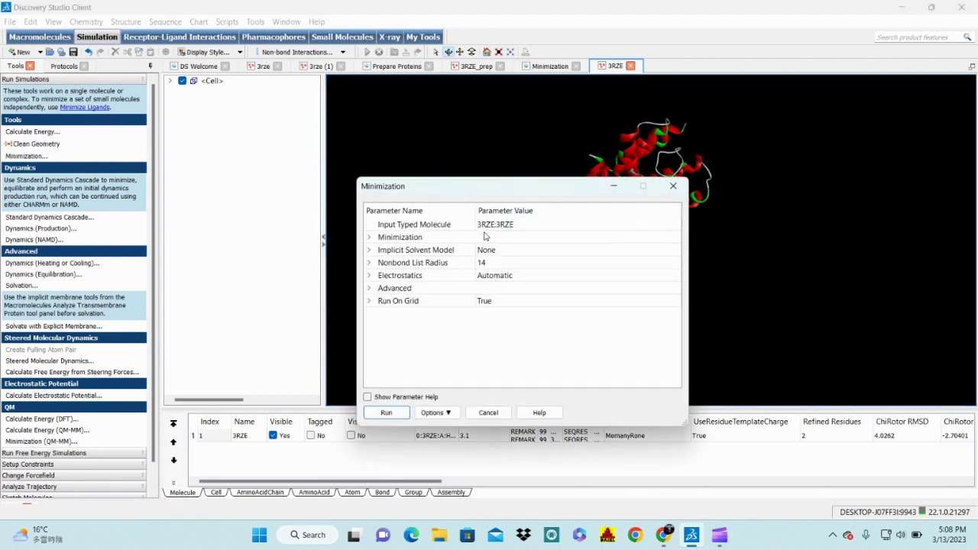
pyautogui.click(498, 227)
pyautogui.click(498, 230)
pyautogui.click(499, 235)
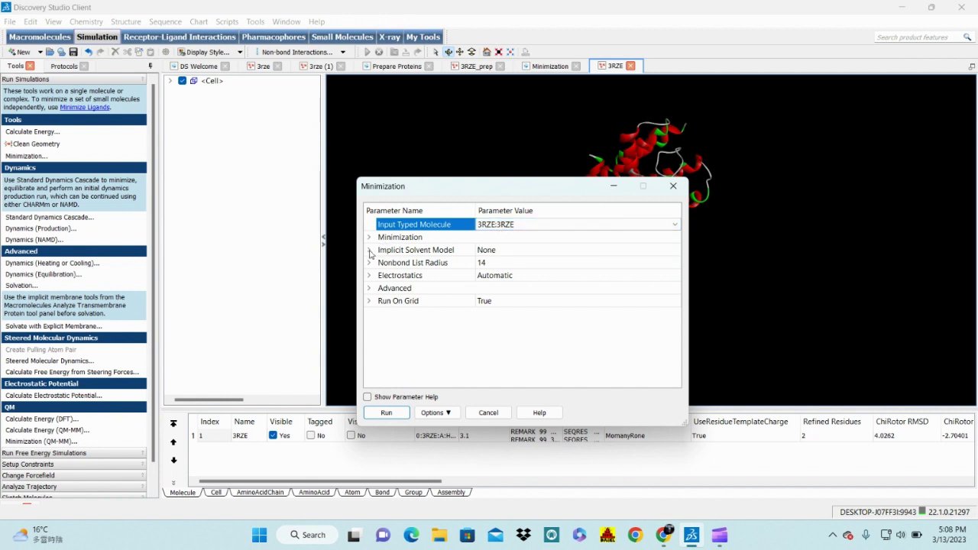
pyautogui.click(369, 238)
pyautogui.click(523, 251)
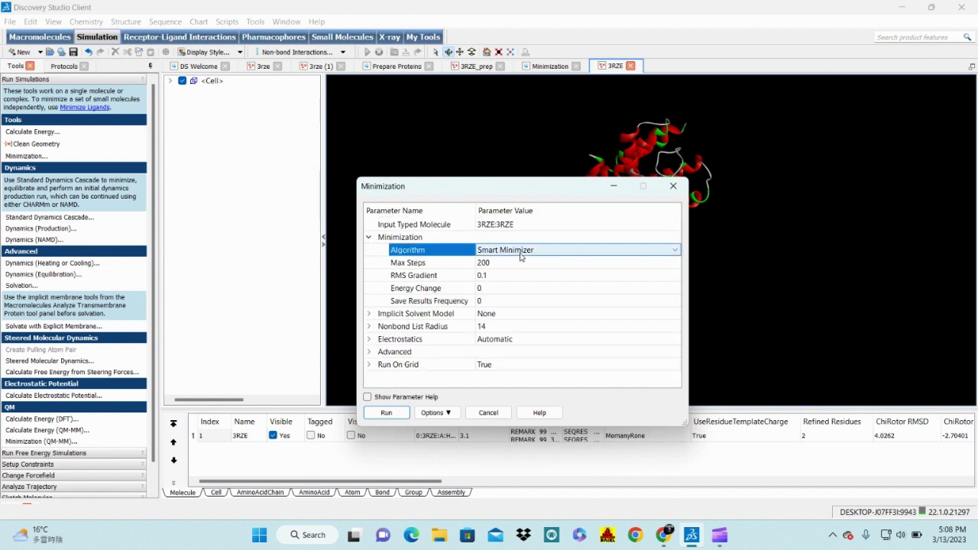
pyautogui.click(523, 252)
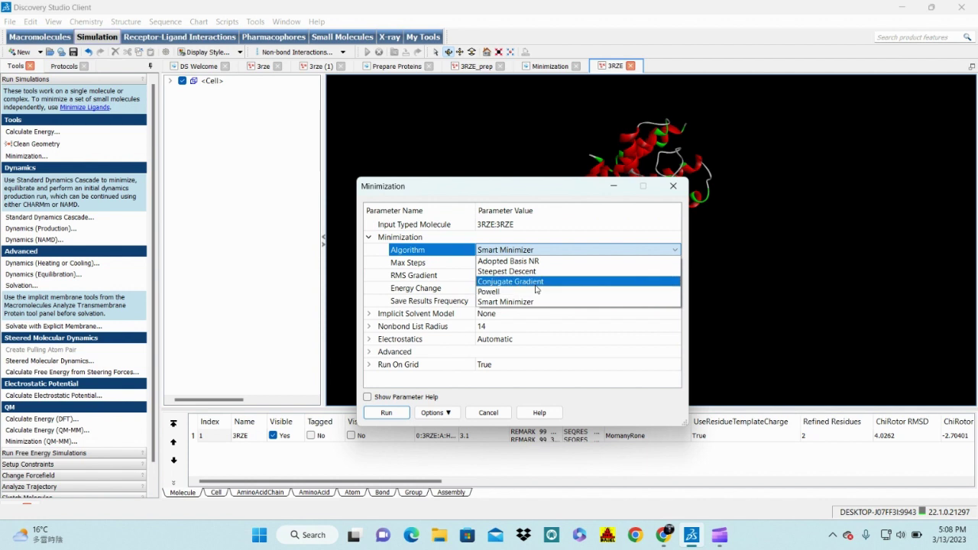
pyautogui.click(525, 283)
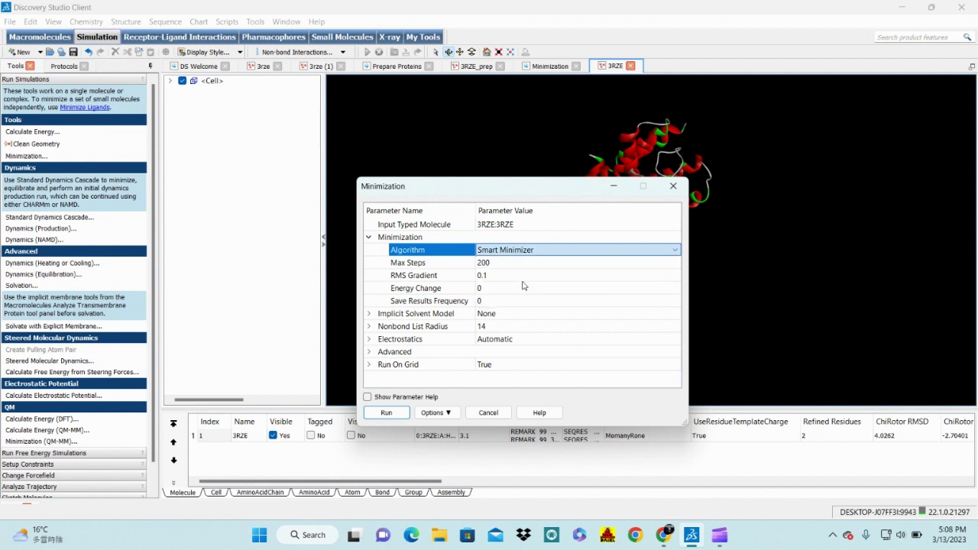
pyautogui.click(386, 414)
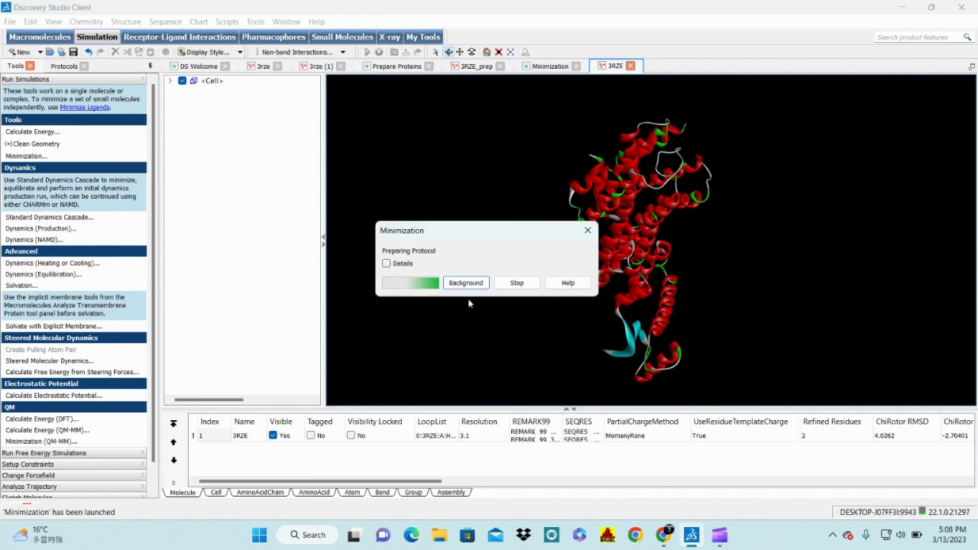
pyautogui.click(466, 284)
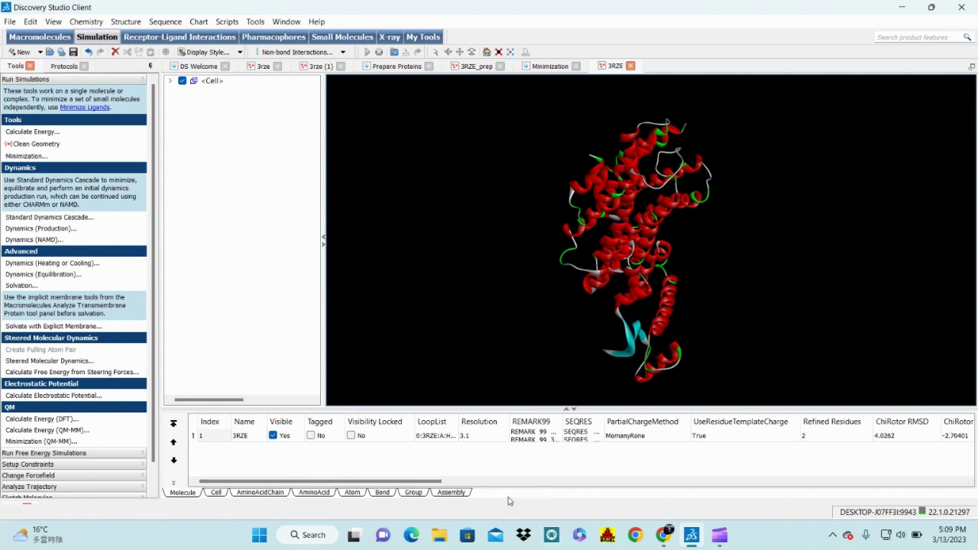
# - Open the report of the second Minimization job and load its minimized 3RZE protein for viewing
pyautogui.moveTo(508, 499); pyautogui.dragTo(520, 330)
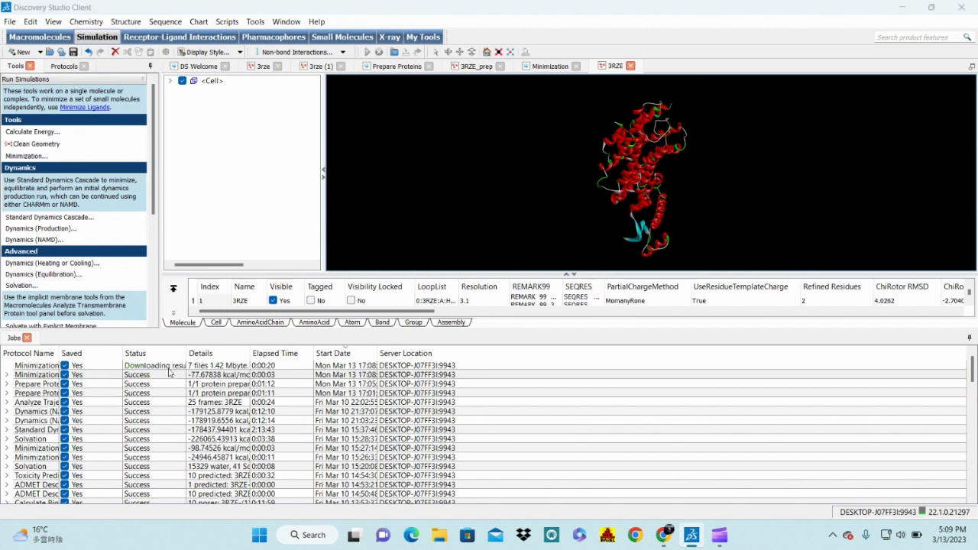
pyautogui.click(488, 273)
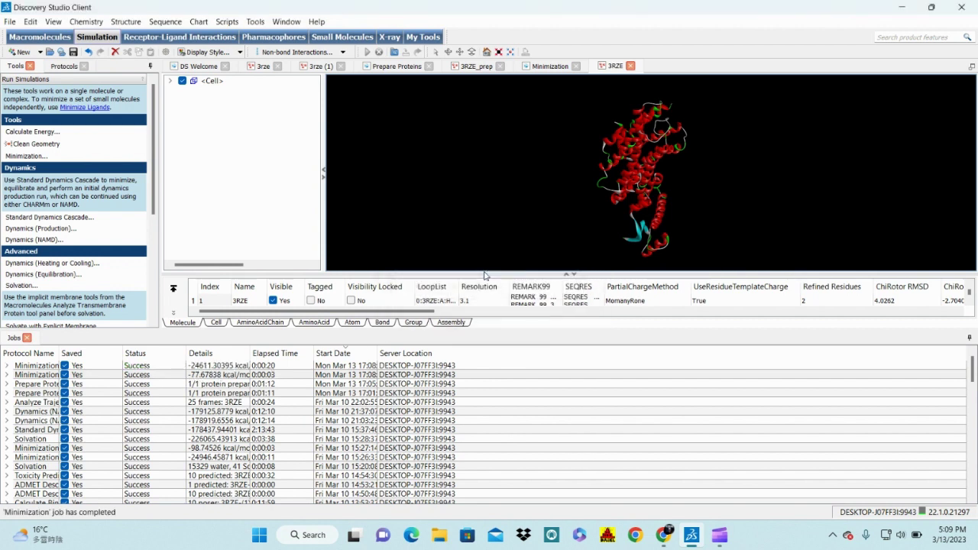
pyautogui.doubleClick(142, 369)
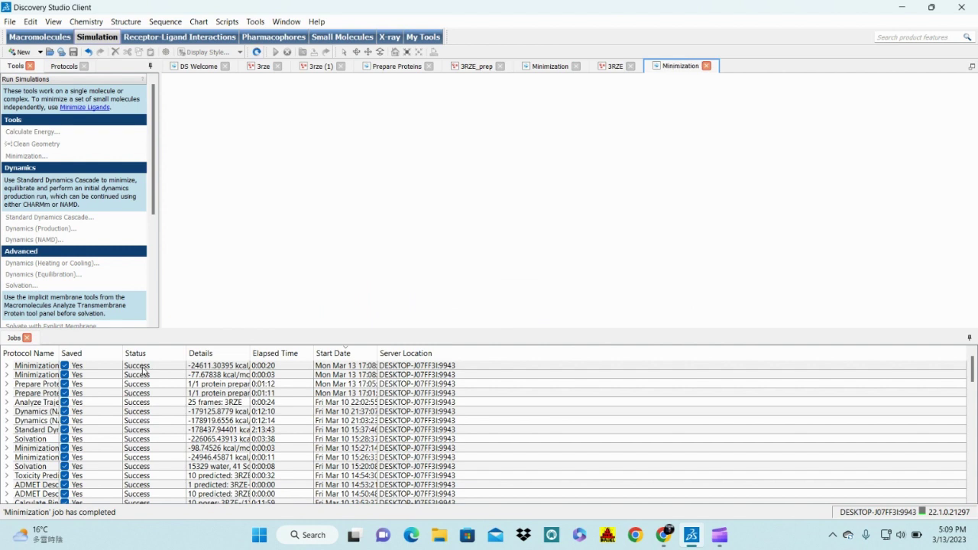
pyautogui.click(203, 240)
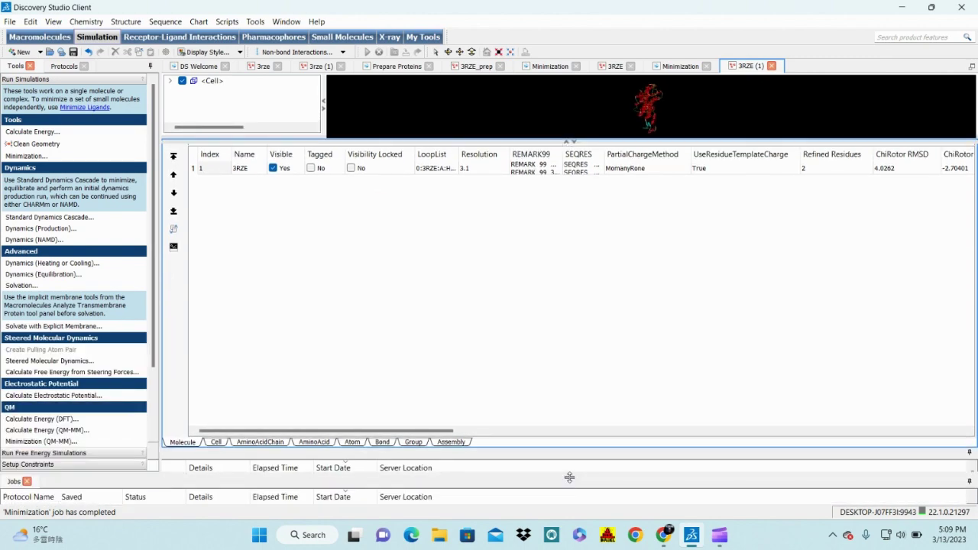
# - Enlarge the structure view of the second minimized 3RZE protein and rotate it to inspect its fold from another side
pyautogui.click(574, 144)
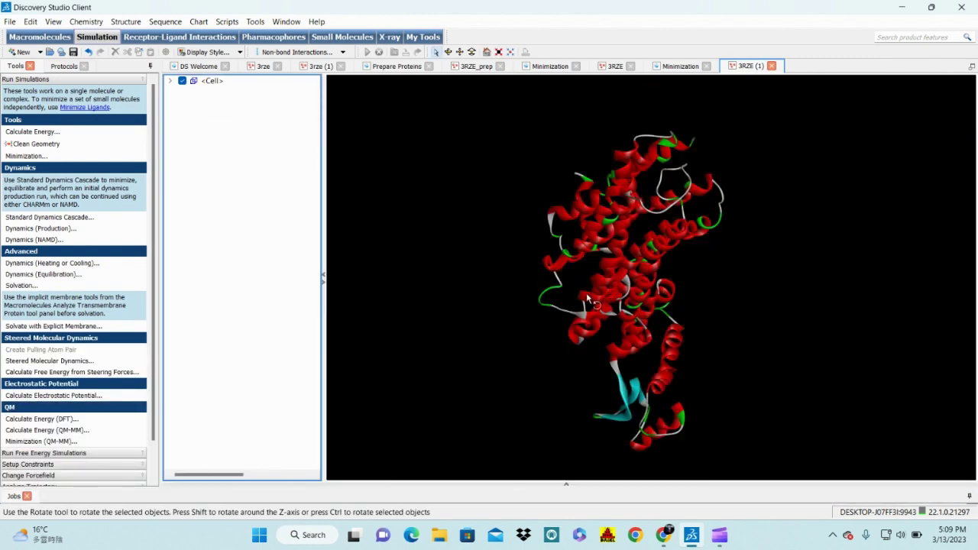
pyautogui.moveTo(610, 278); pyautogui.dragTo(619, 296)
pyautogui.moveTo(535, 229); pyautogui.dragTo(529, 298)
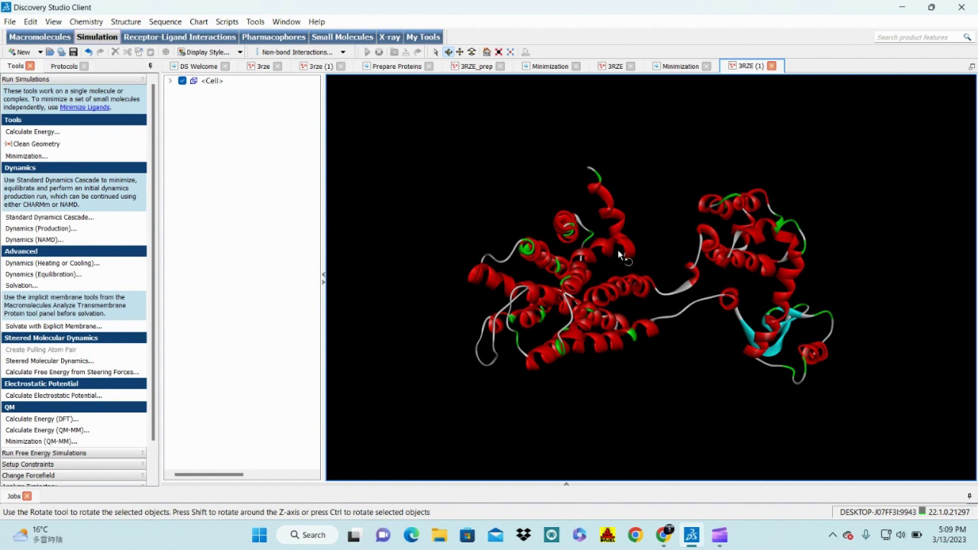
# - Close both Minimization reports, the Prepare Proteins report, and the 3RZE, 3RZE_prep and 3rze (1) windows without saving changes
pyautogui.click(707, 66)
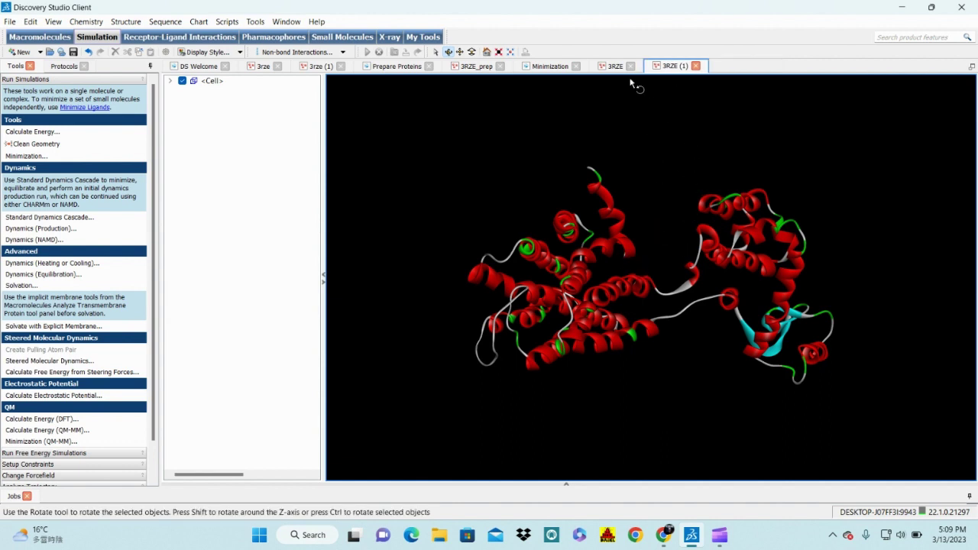
pyautogui.click(631, 66)
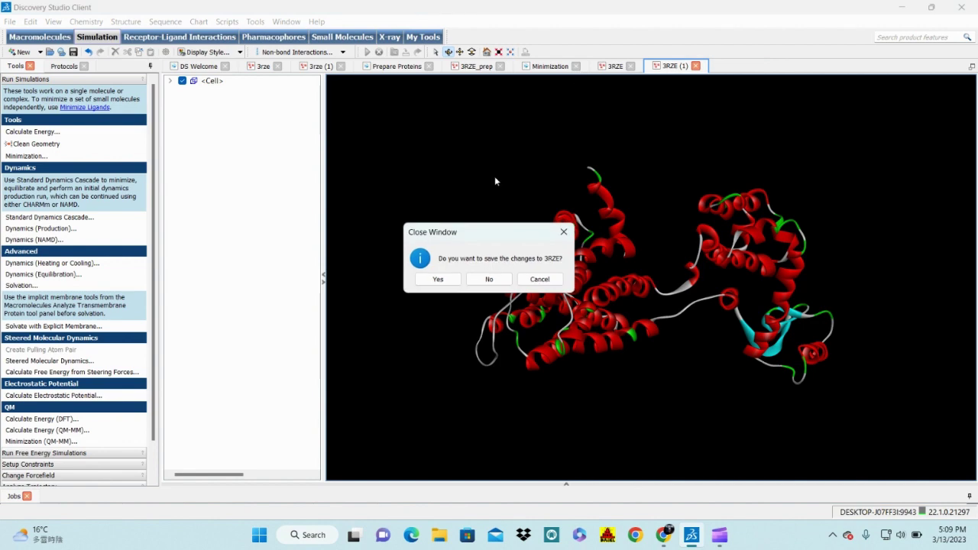
pyautogui.click(489, 279)
pyautogui.click(576, 65)
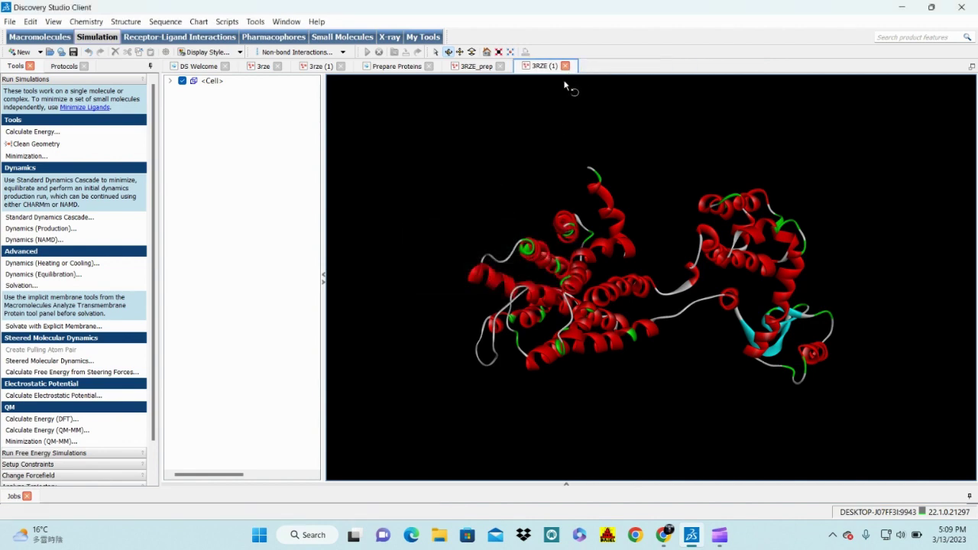
pyautogui.click(500, 66)
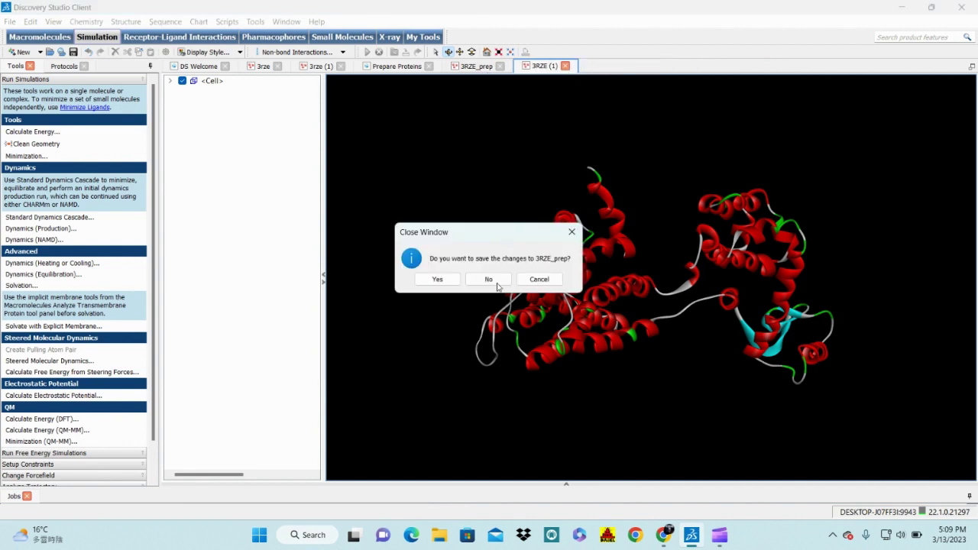
pyautogui.click(488, 279)
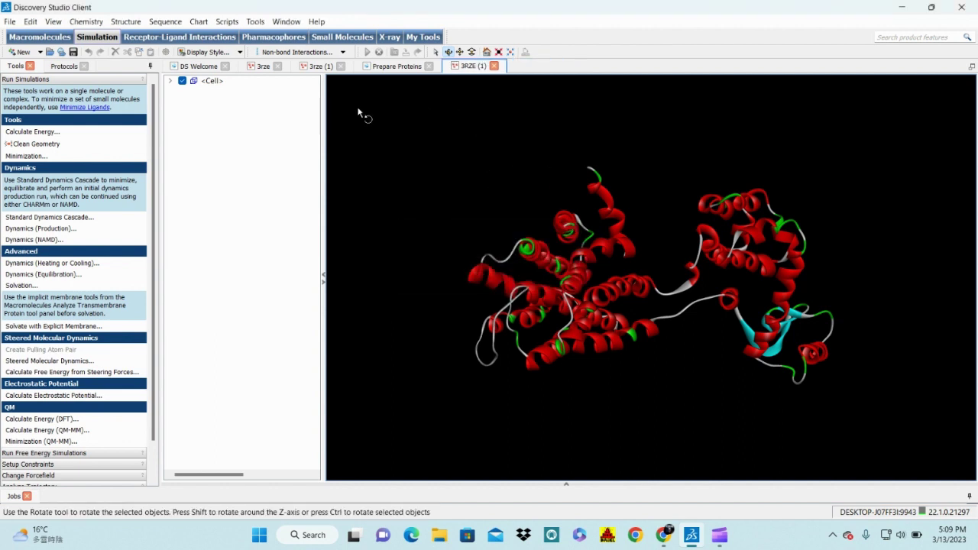
pyautogui.click(429, 66)
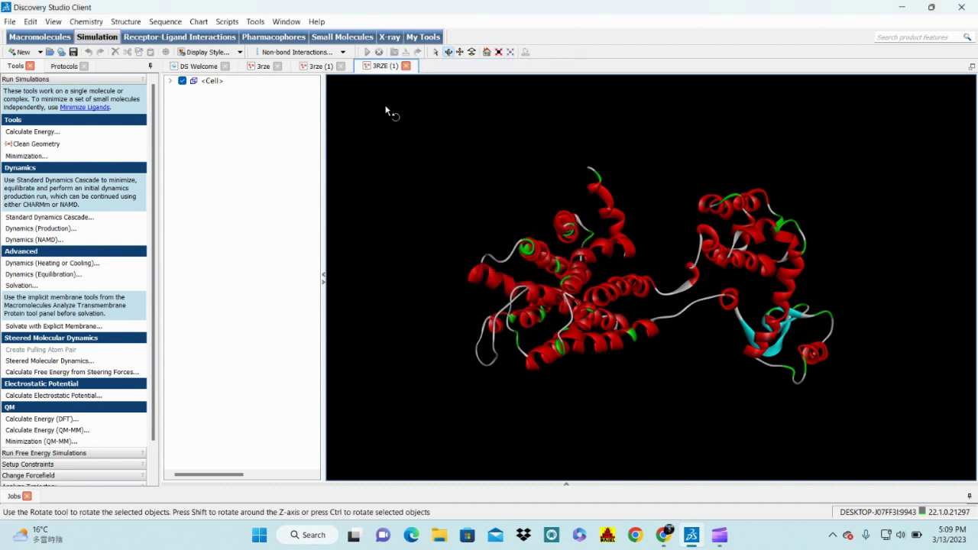
pyautogui.click(341, 66)
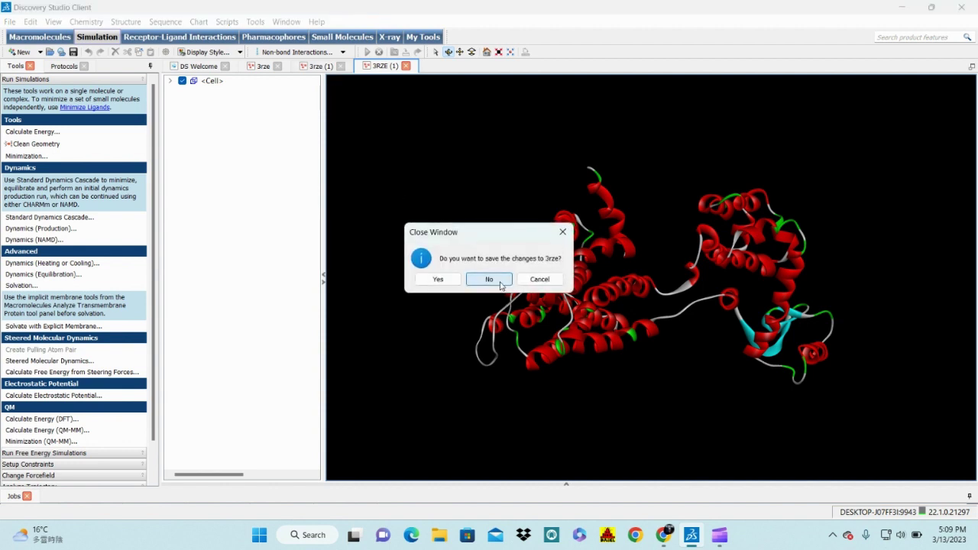
pyautogui.click(492, 280)
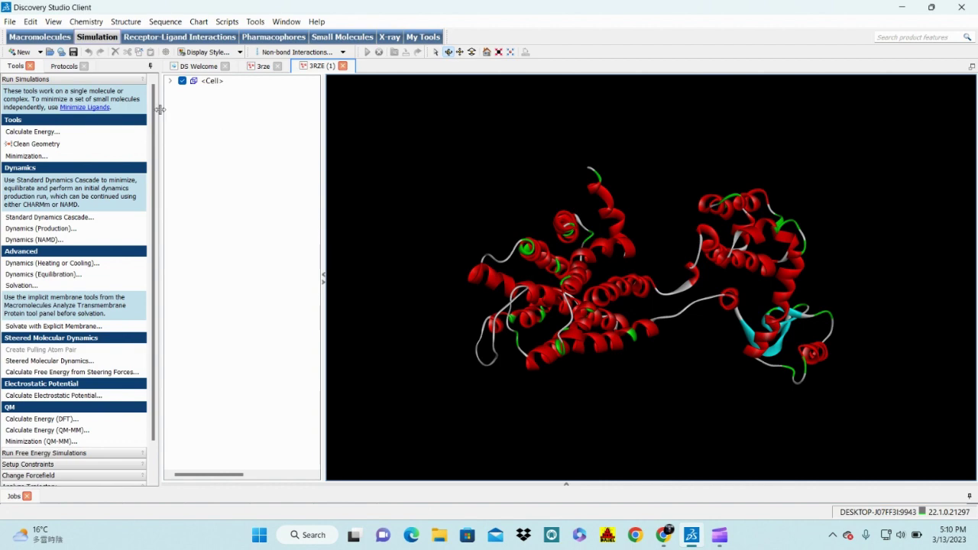
# - Open the trymzoline ligand file from the Desktop folder and enlarge and rotate its structure view
pyautogui.click(10, 22)
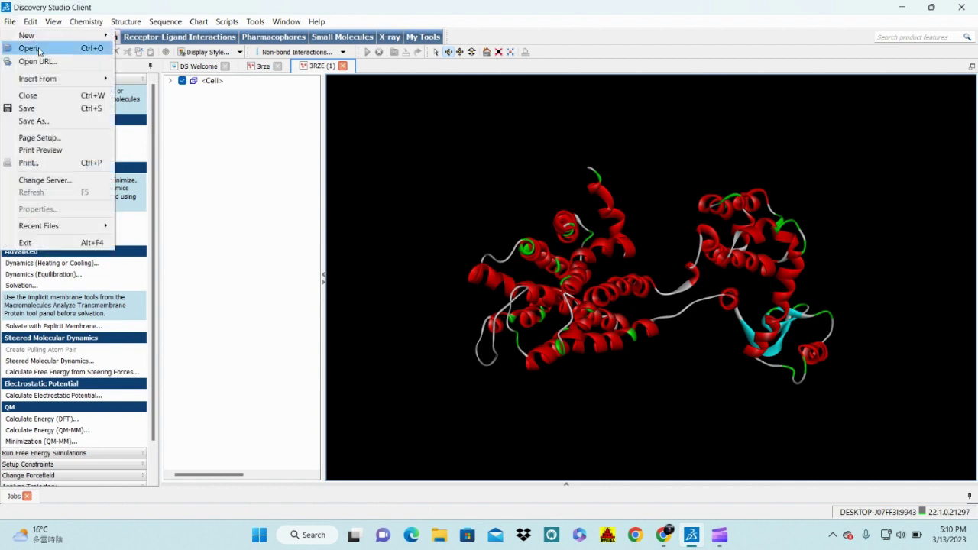
pyautogui.click(35, 46)
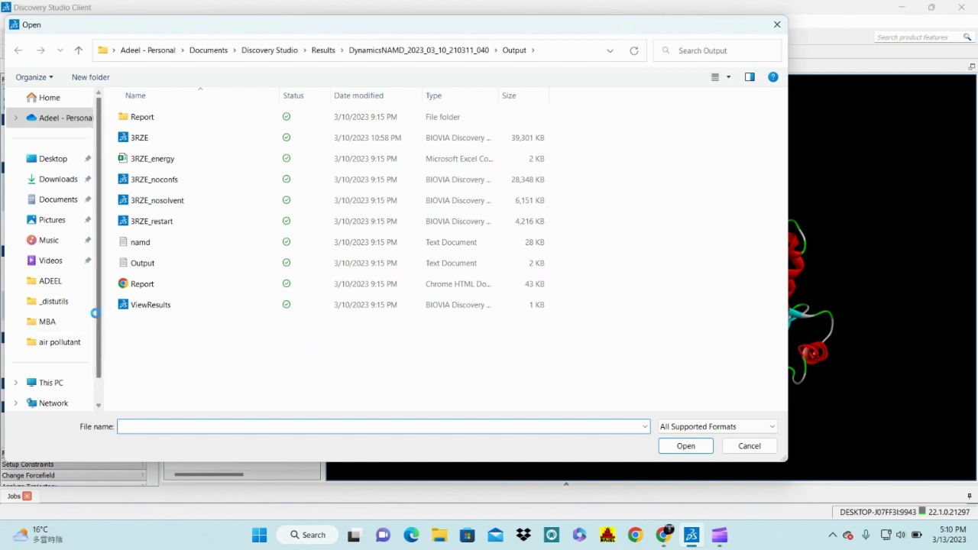
pyautogui.scroll(-2, 93, 322)
pyautogui.click(55, 124)
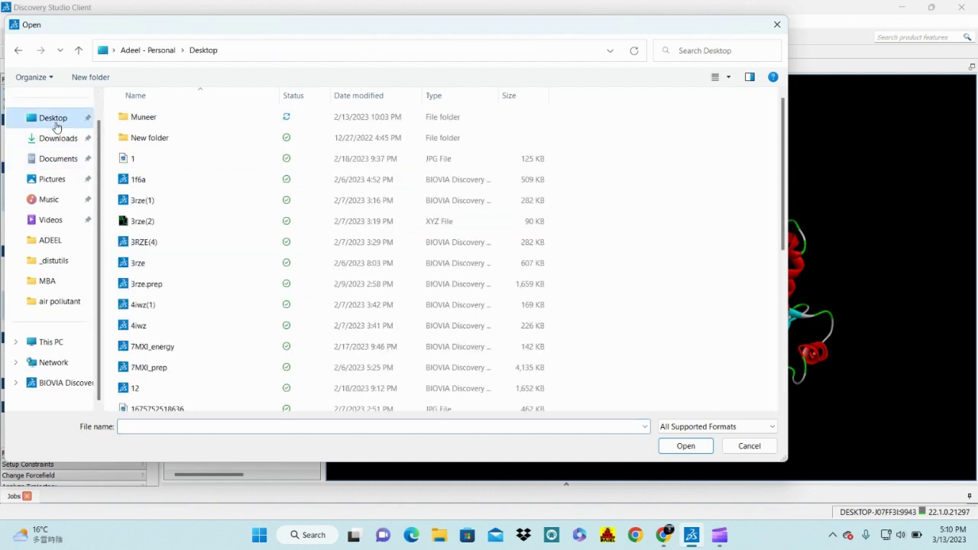
pyautogui.scroll(-4, 181, 290)
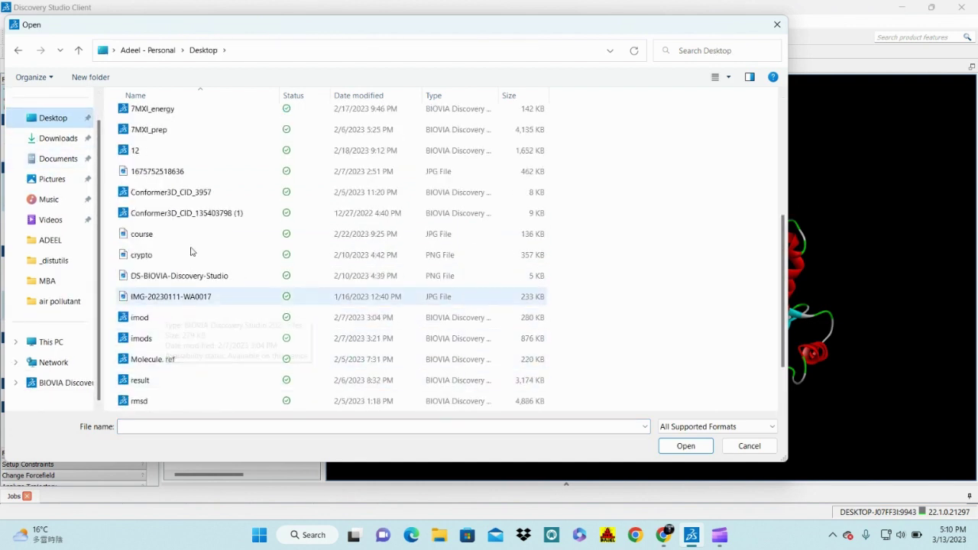
pyautogui.scroll(-1, 180, 184)
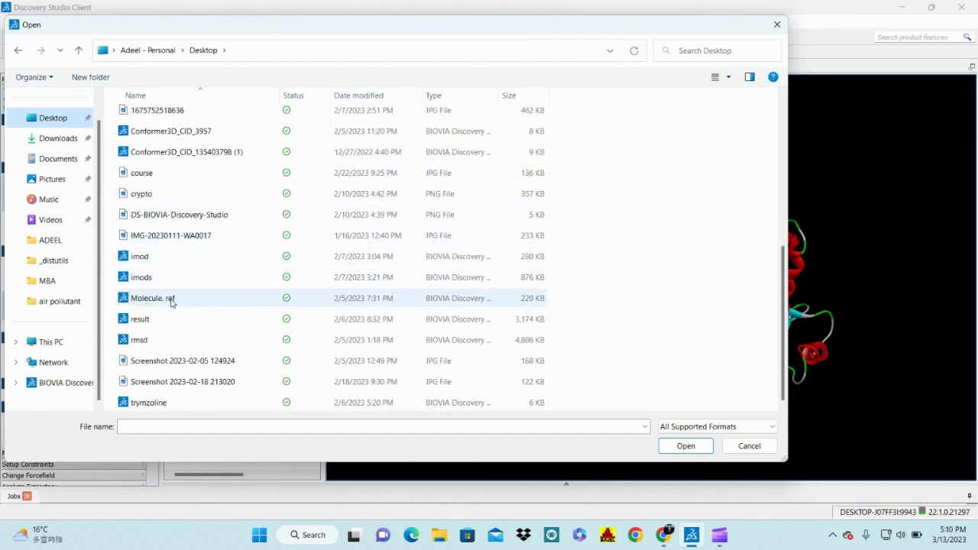
pyautogui.doubleClick(149, 404)
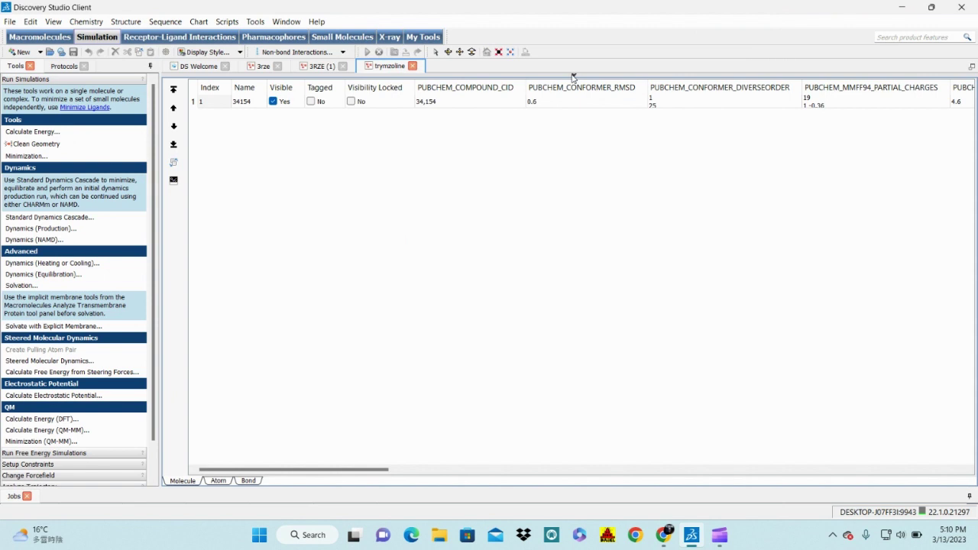
pyautogui.click(572, 77)
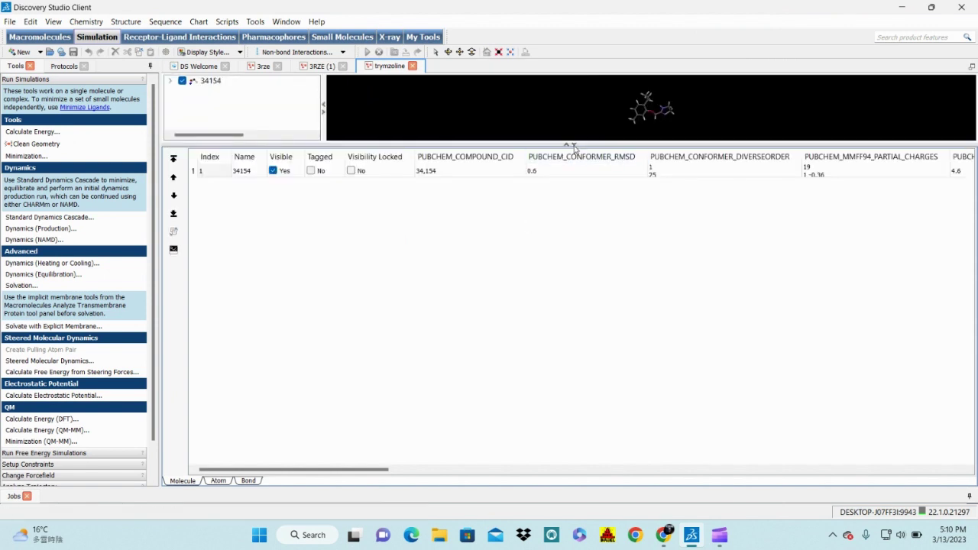
pyautogui.click(574, 145)
pyautogui.moveTo(515, 265); pyautogui.dragTo(470, 221)
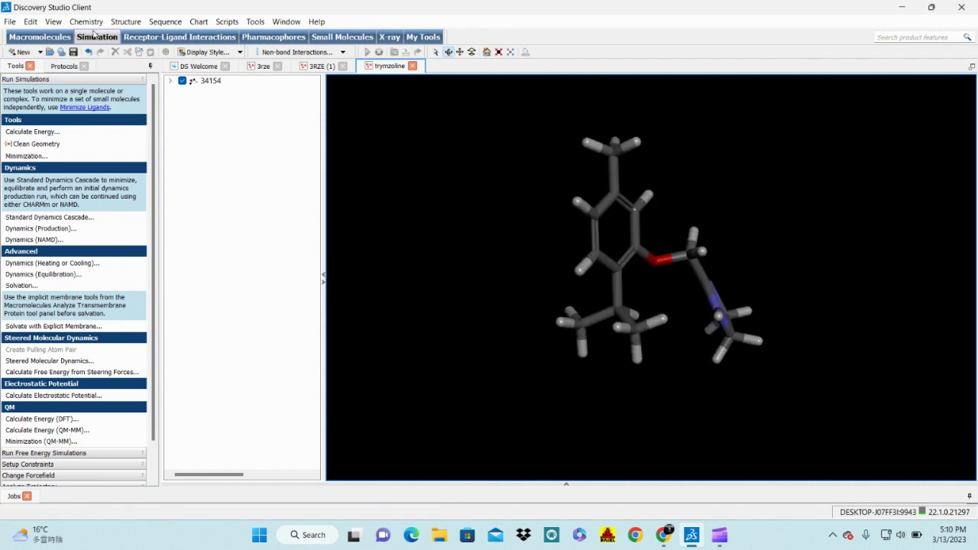
# - Run a full Minimize Ligands job on the visible trymzoline ligand in the background with the Steepest Descent algorithm
pyautogui.click(336, 39)
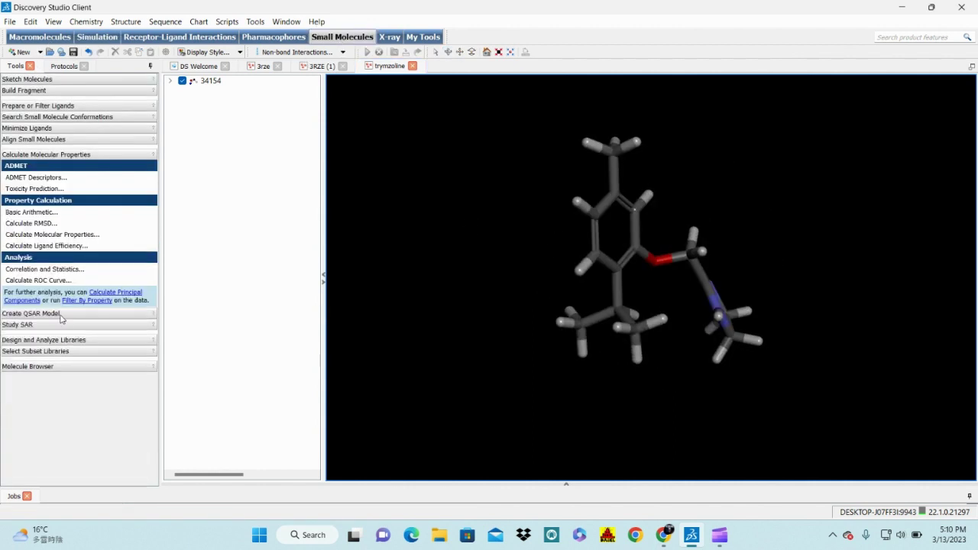
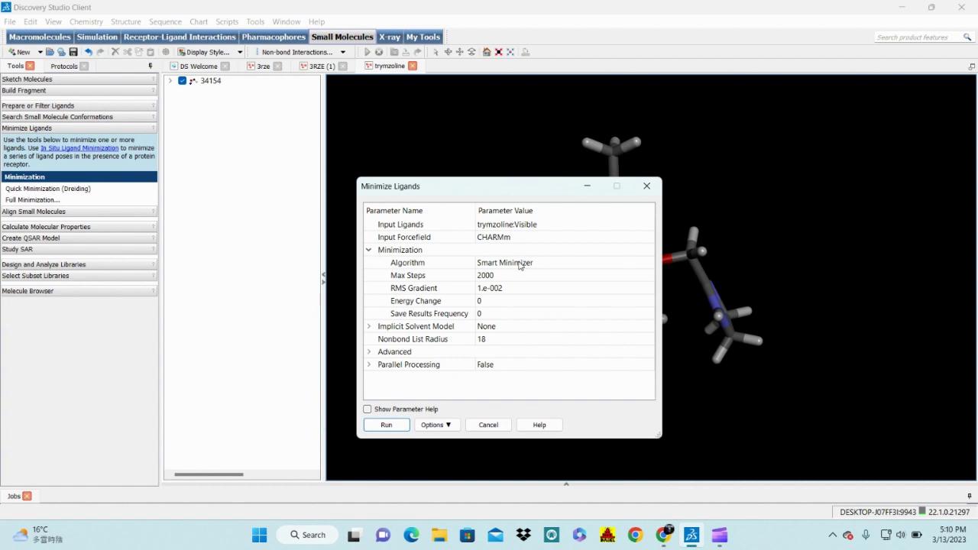
pyautogui.click(520, 263)
pyautogui.click(520, 264)
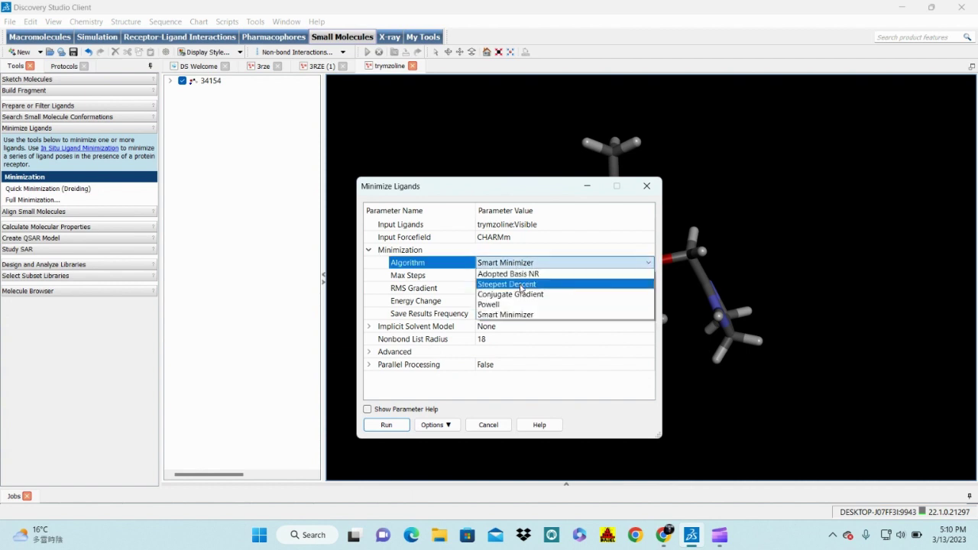
pyautogui.click(522, 285)
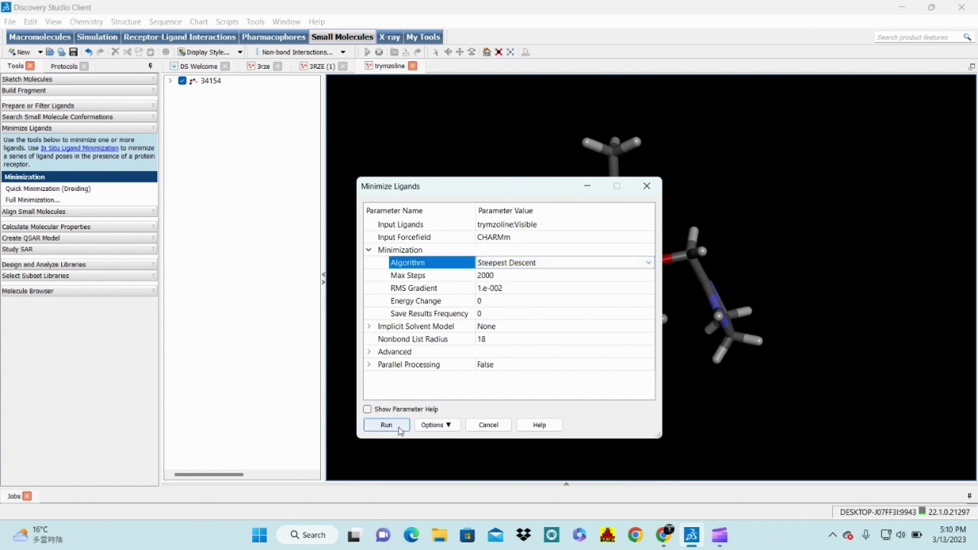
pyautogui.click(387, 425)
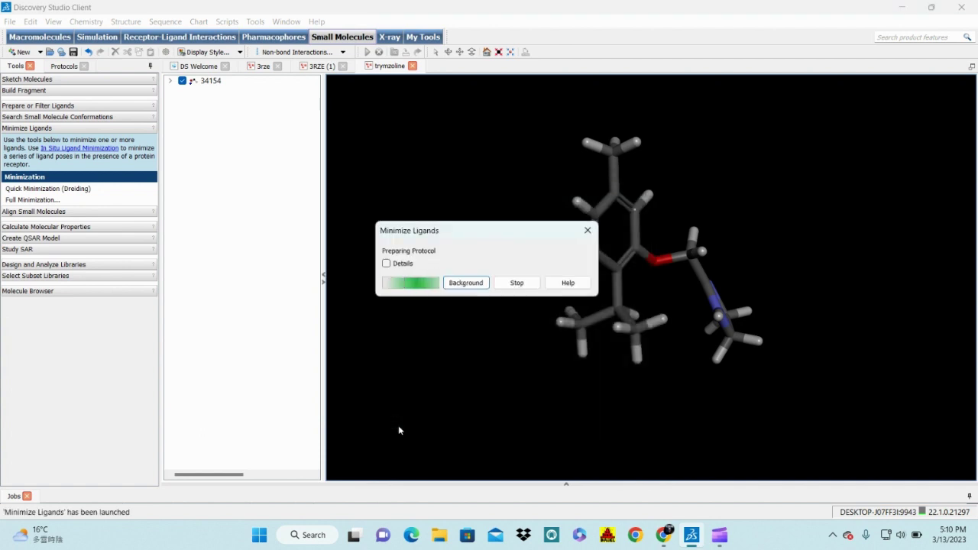
pyautogui.click(468, 283)
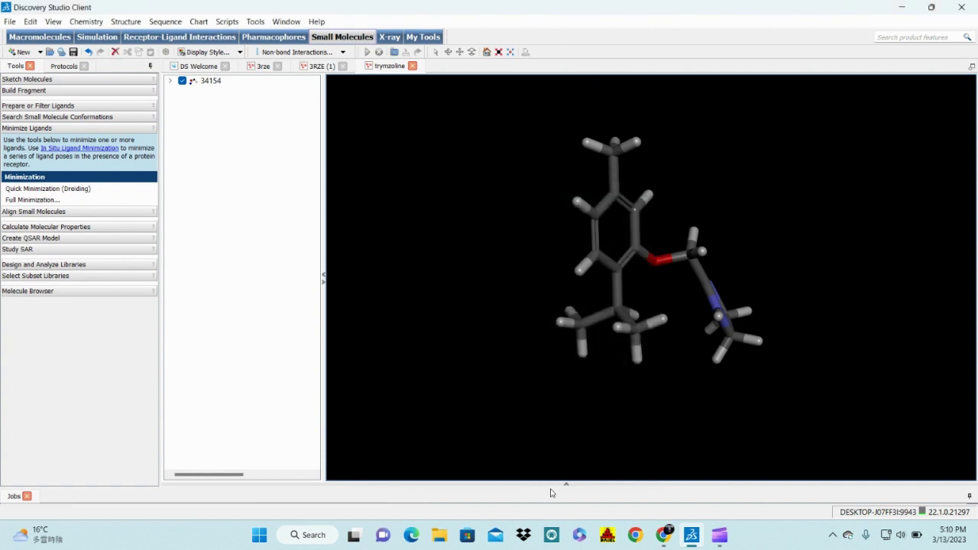
# - Open the newest Minimize Ligands job's report, load the minimized trymzoline ligand, and enlarge its structure view
pyautogui.click(489, 272)
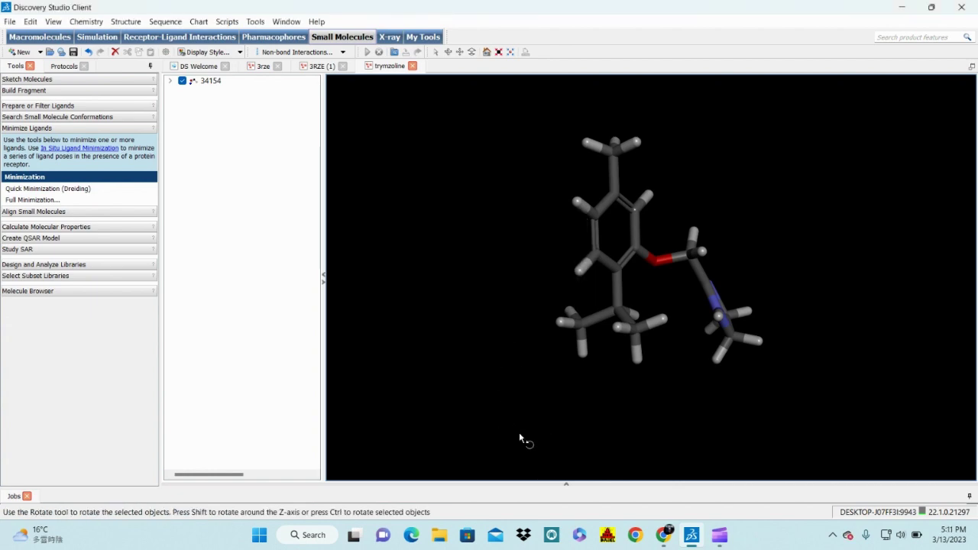
pyautogui.moveTo(540, 477); pyautogui.dragTo(517, 228)
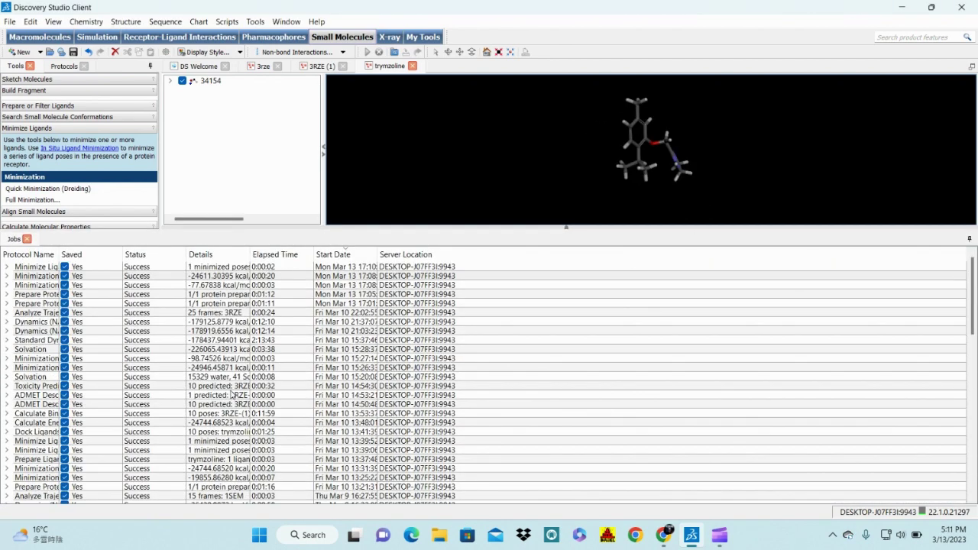
pyautogui.doubleClick(114, 268)
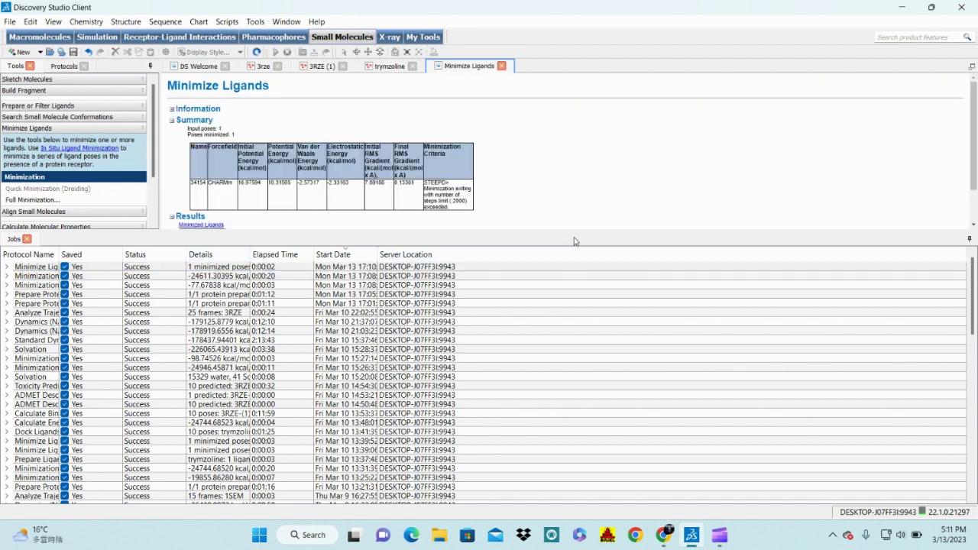
pyautogui.moveTo(573, 230); pyautogui.dragTo(573, 385)
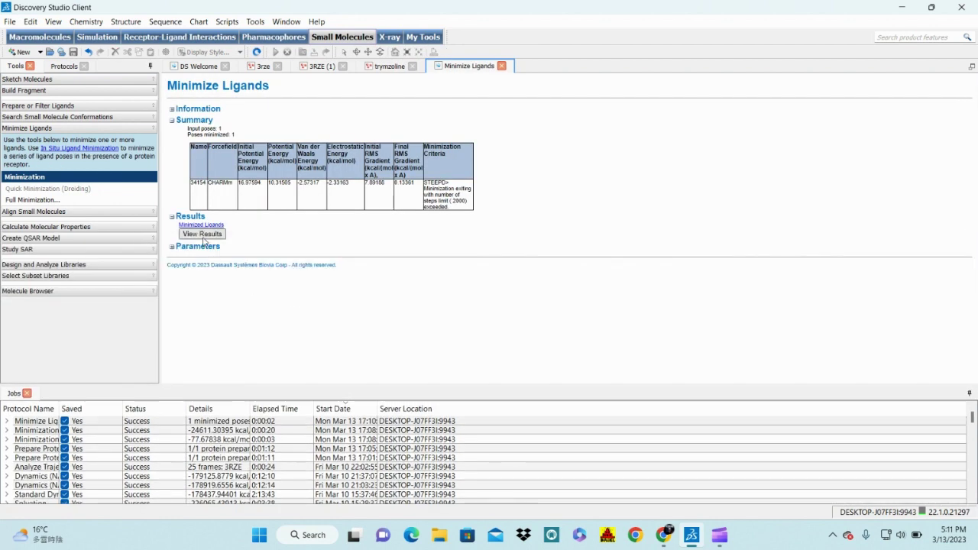
pyautogui.click(203, 227)
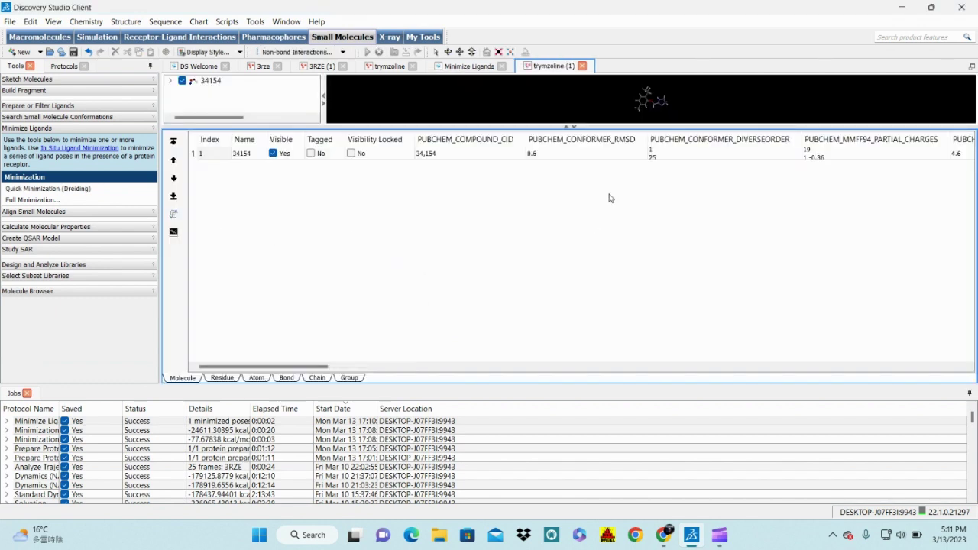
pyautogui.click(574, 128)
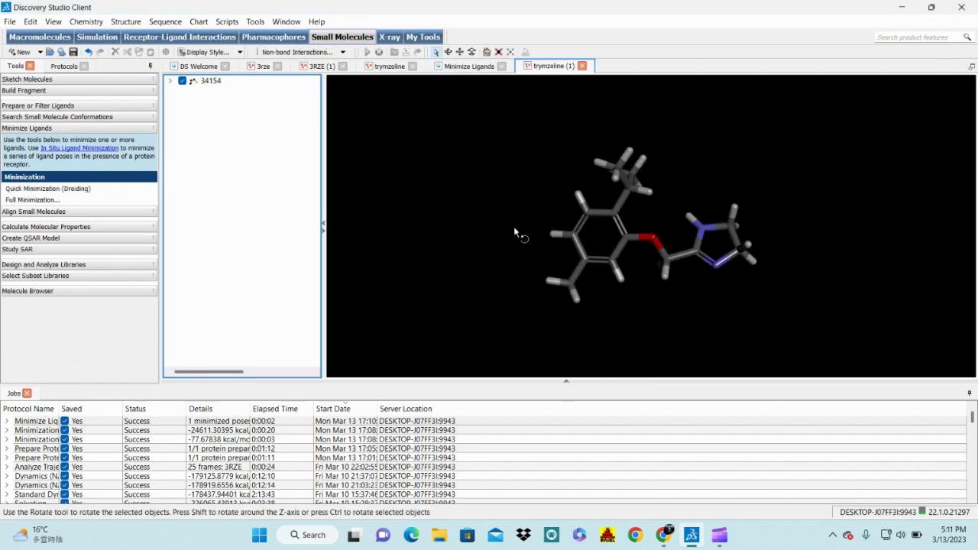
pyautogui.click(561, 234)
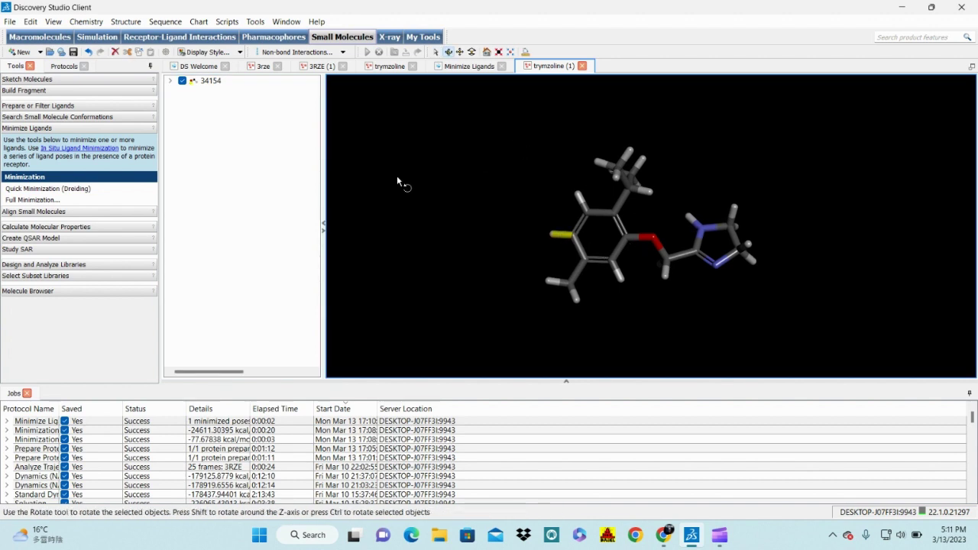
# - Set up a full Minimize Ligands job on the visible ligand in trymzoline (1) with the Conjugate Gradient algorithm
pyautogui.click(30, 200)
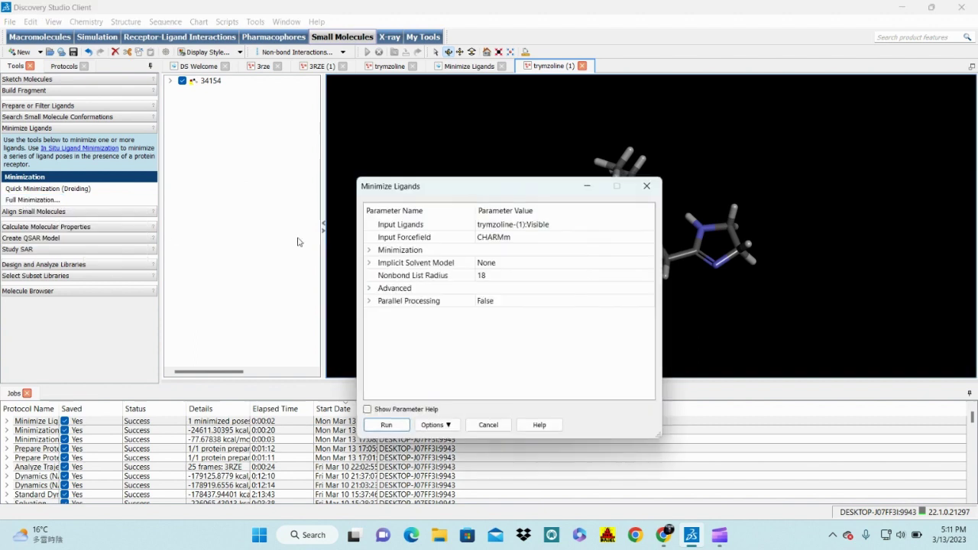
pyautogui.click(370, 250)
pyautogui.click(535, 263)
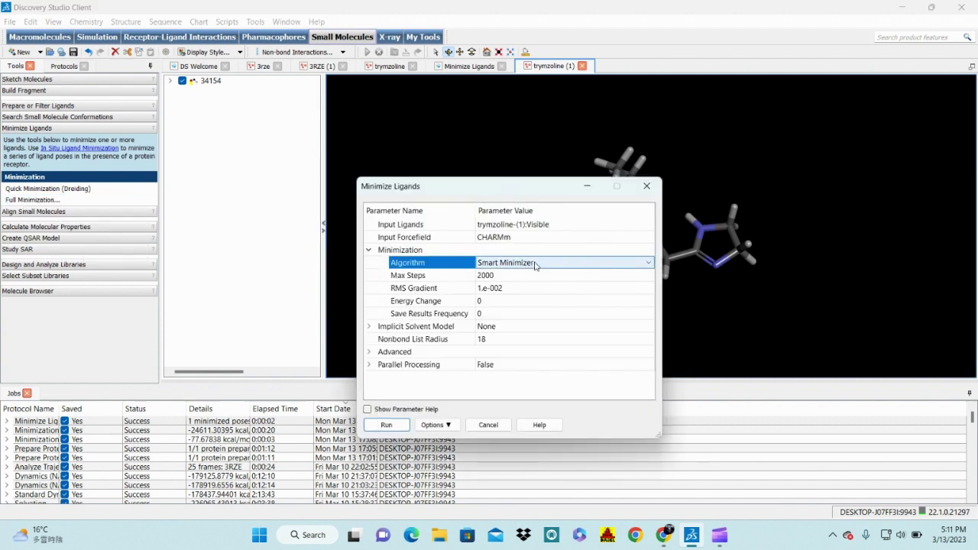
pyautogui.click(535, 263)
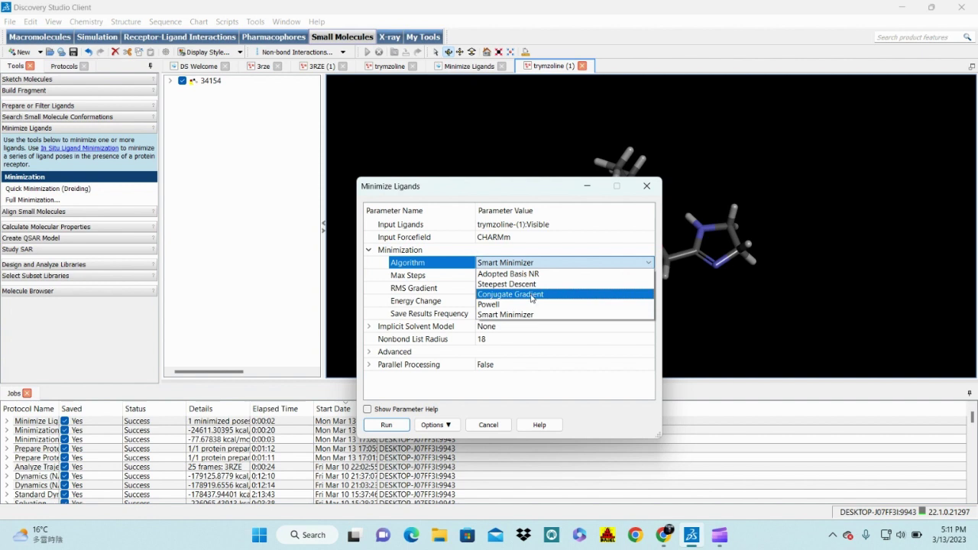
pyautogui.click(533, 295)
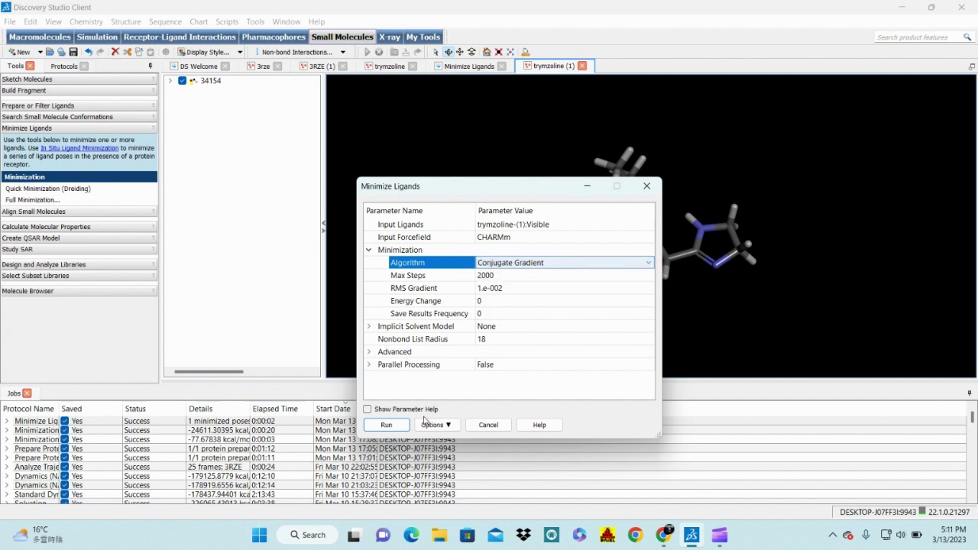
# - Set Parallel Processing to True for the Minimize Ligands job, run it and dismiss the completion notice
pyautogui.click(370, 364)
pyautogui.click(490, 366)
pyautogui.click(490, 365)
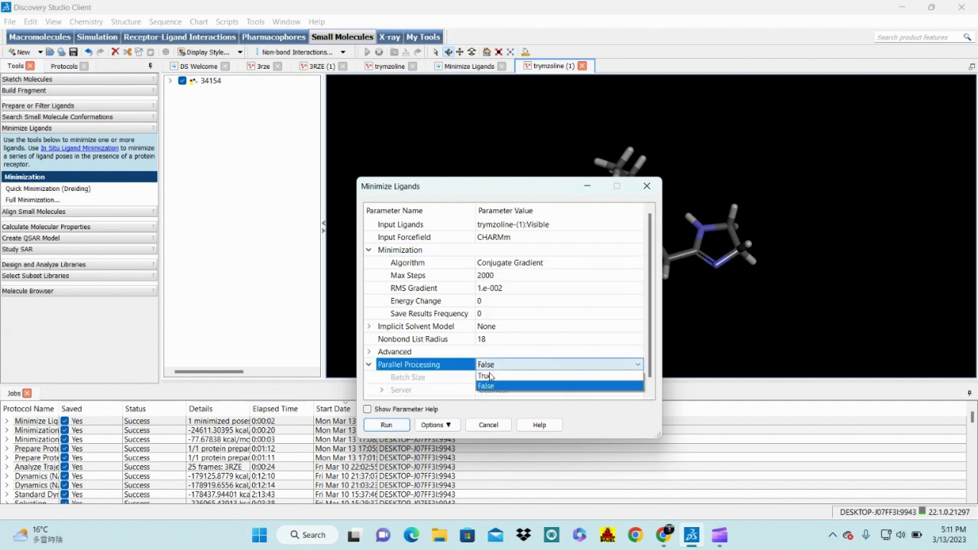
pyautogui.click(497, 377)
pyautogui.click(398, 426)
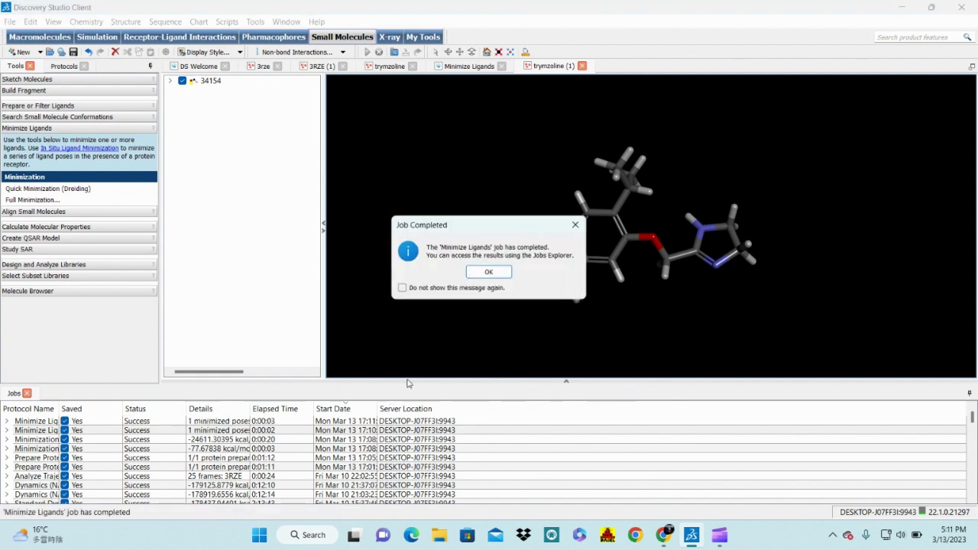
pyautogui.click(490, 277)
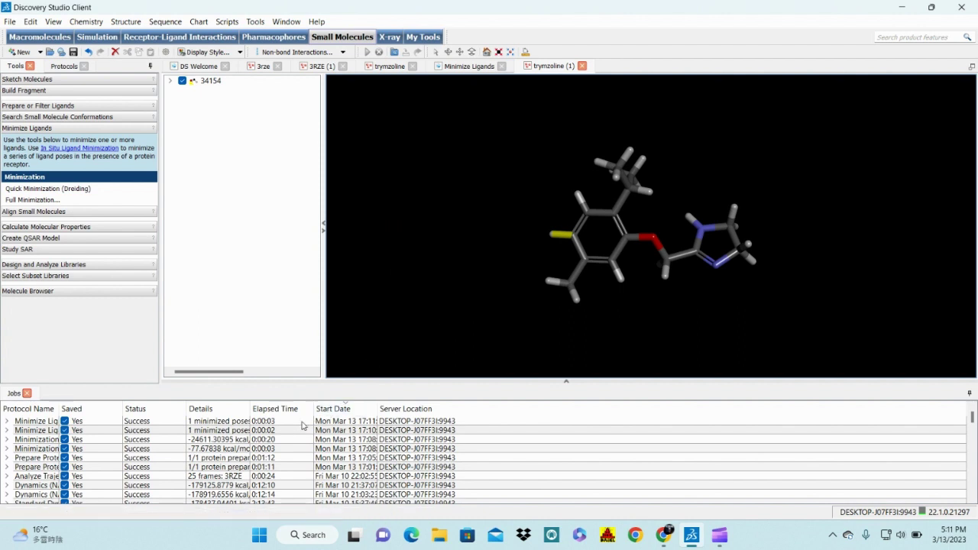
# - Open the newest Minimize Ligands report, load its minimized trymzoline ligand, and enlarge and rotate the structure view
pyautogui.doubleClick(228, 425)
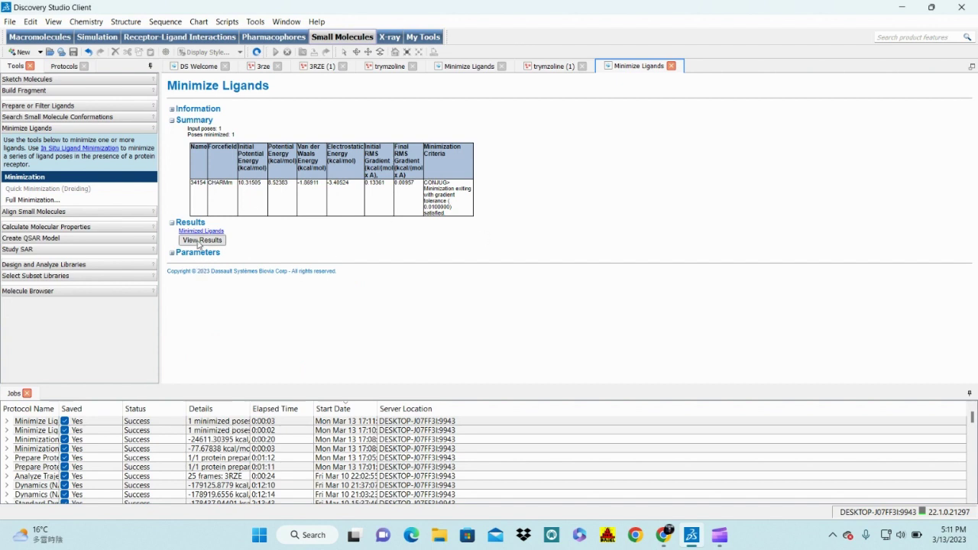
pyautogui.click(201, 240)
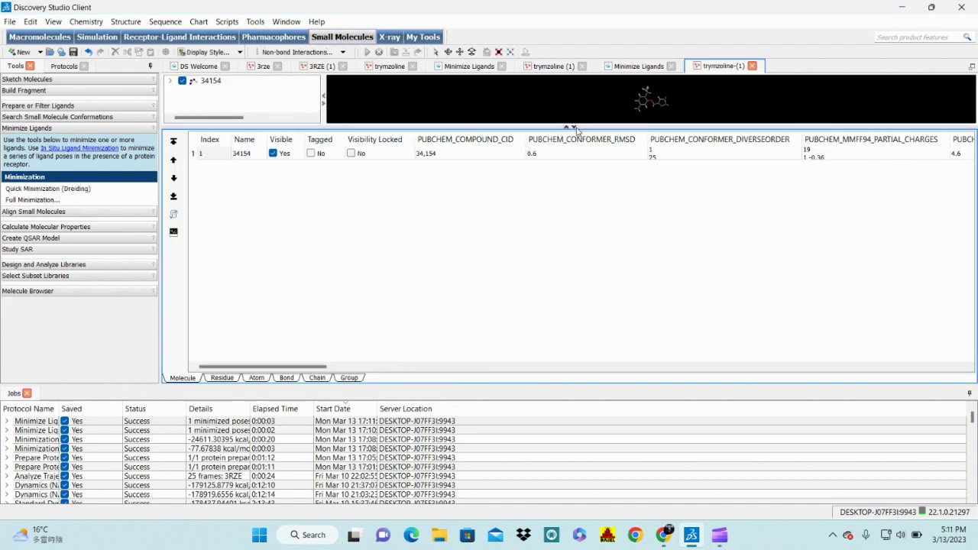
pyautogui.click(575, 128)
pyautogui.moveTo(607, 308); pyautogui.dragTo(716, 254)
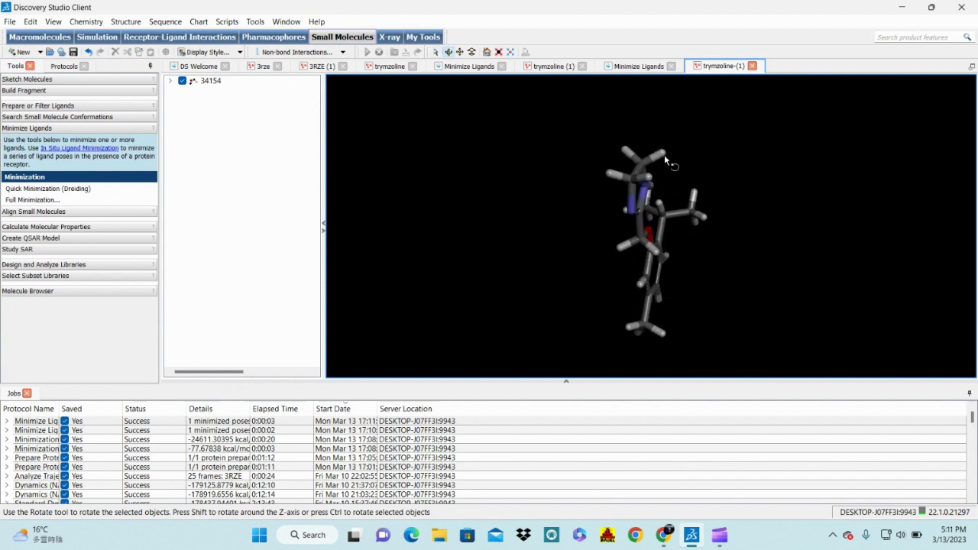
# - Switch to the minimized 3RZE (1) protein and rotate its structure to inspect it
pyautogui.click(328, 67)
pyautogui.moveTo(627, 291); pyautogui.dragTo(585, 253)
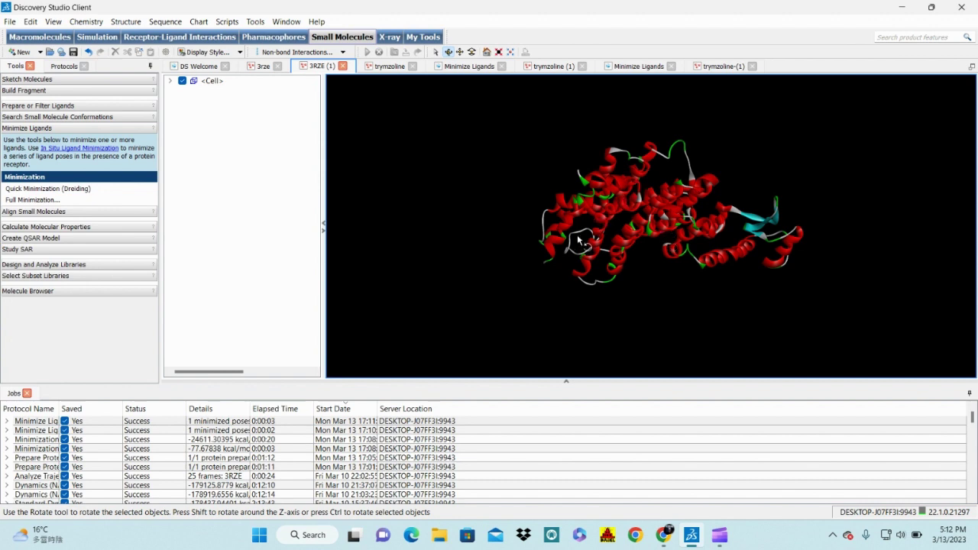
pyautogui.moveTo(719, 535)
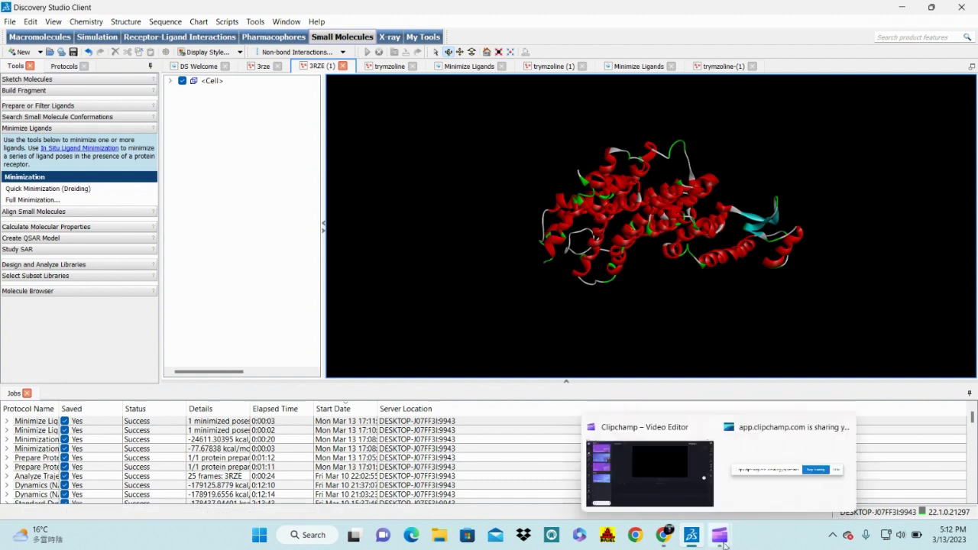